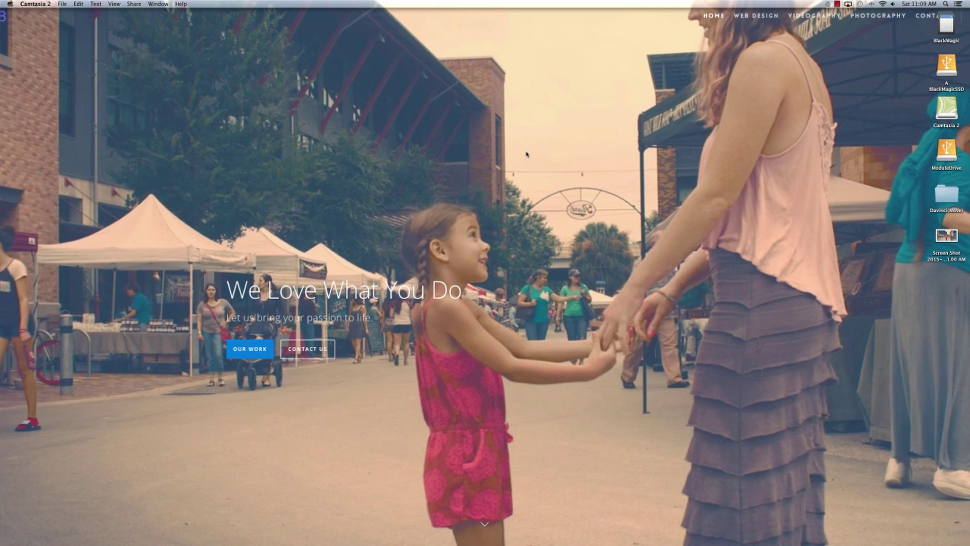
# - Open a Finder window and show the contents of the A BlackMagicSSD drive
pyautogui.moveTo(354, 535)
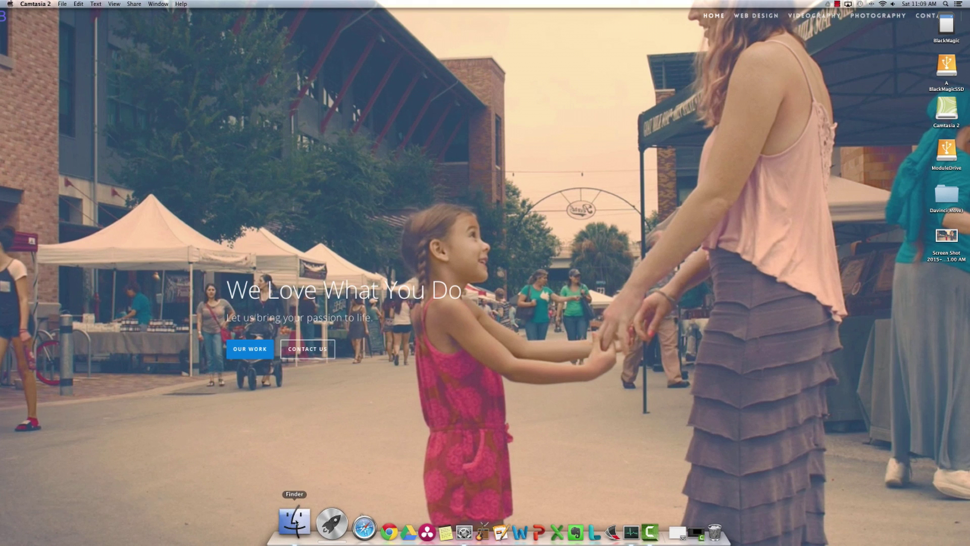
pyautogui.click(294, 521)
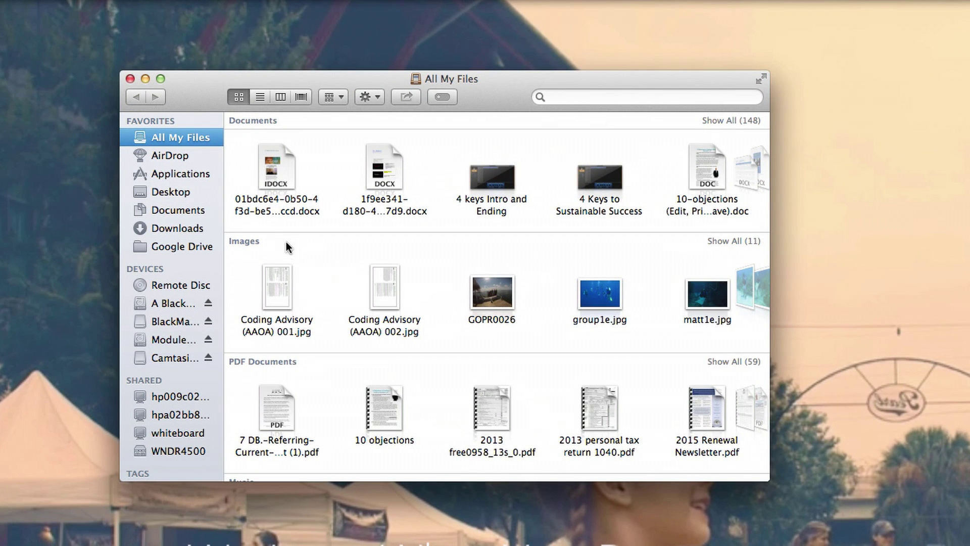
pyautogui.click(161, 302)
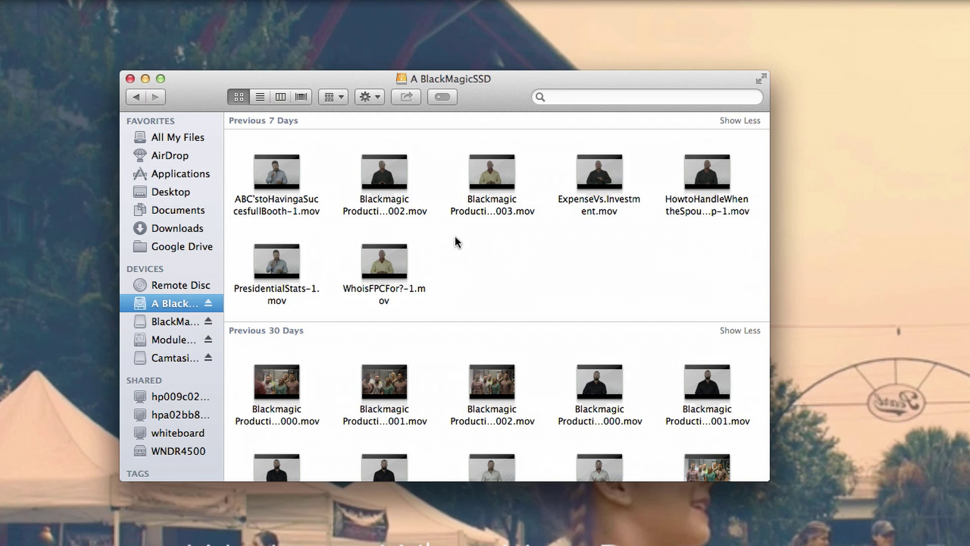
# - Locate both camera angles of the ABC's footage on the drive, ABC'stoHavingaSuccesfullBooth-1.mov and ABC'stoHavingaSuccessfulBooth-2.mov
pyautogui.click(299, 205)
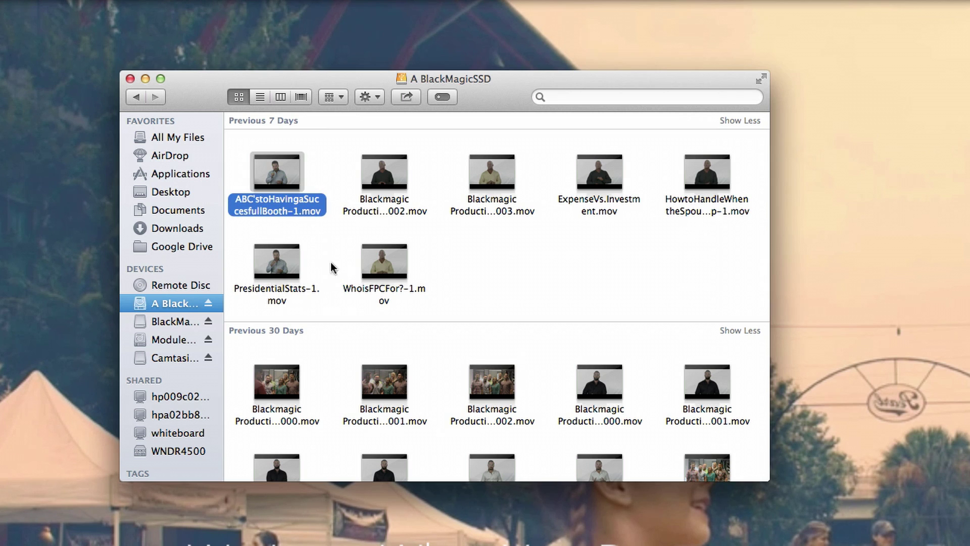
pyautogui.scroll(-15, 313, 373)
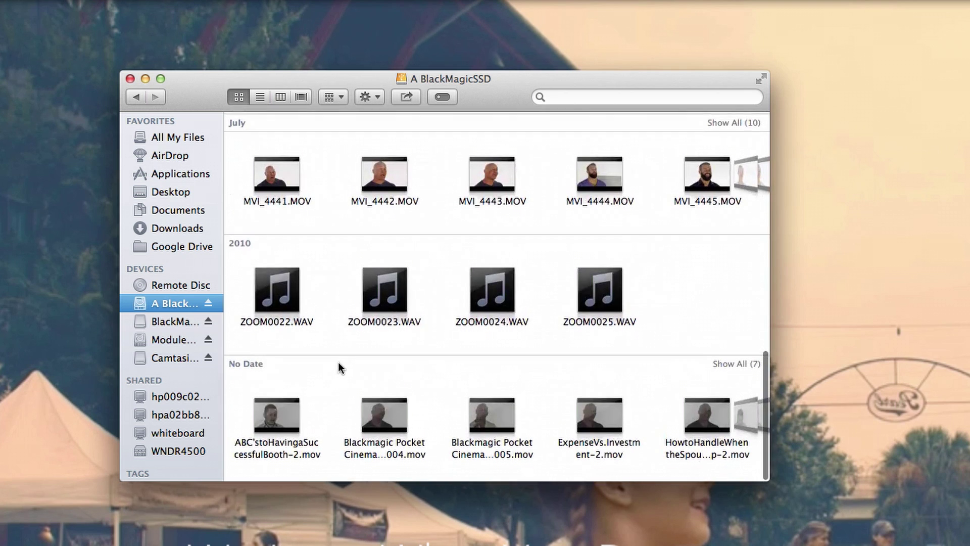
pyautogui.click(715, 366)
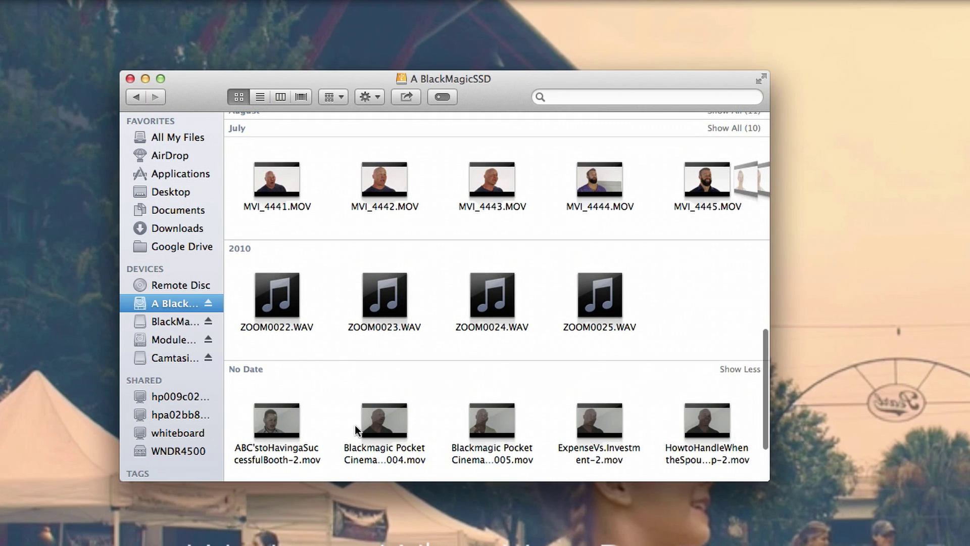
pyautogui.scroll(-2, 313, 419)
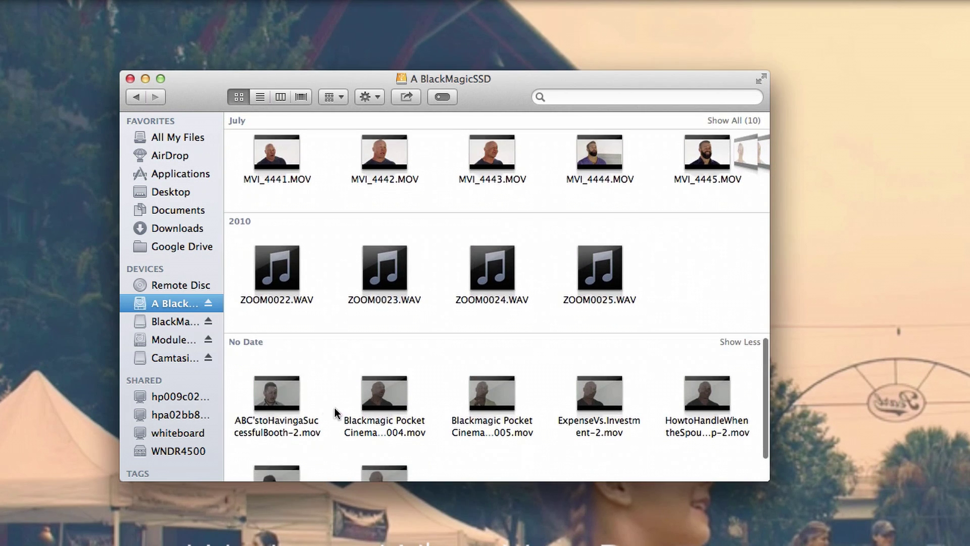
pyautogui.click(271, 418)
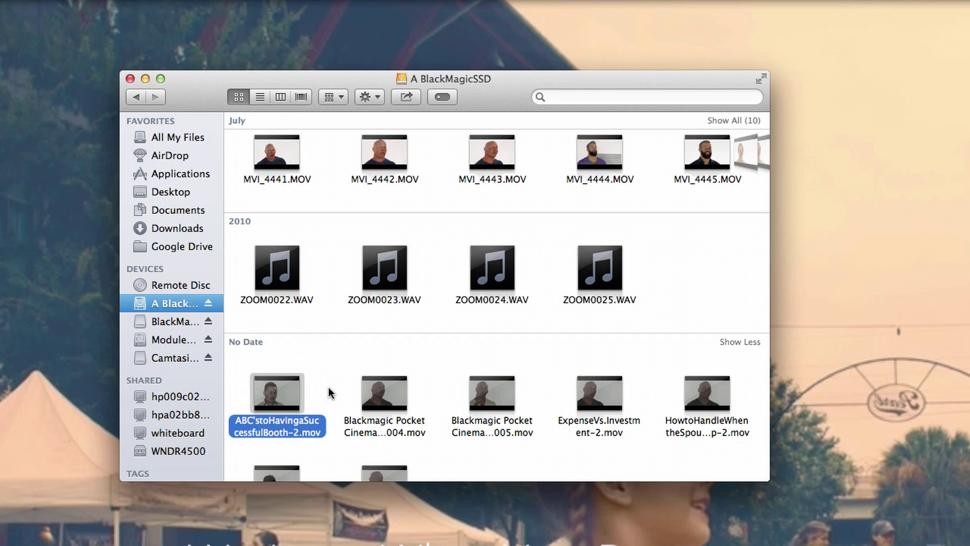
pyautogui.scroll(15, 330, 387)
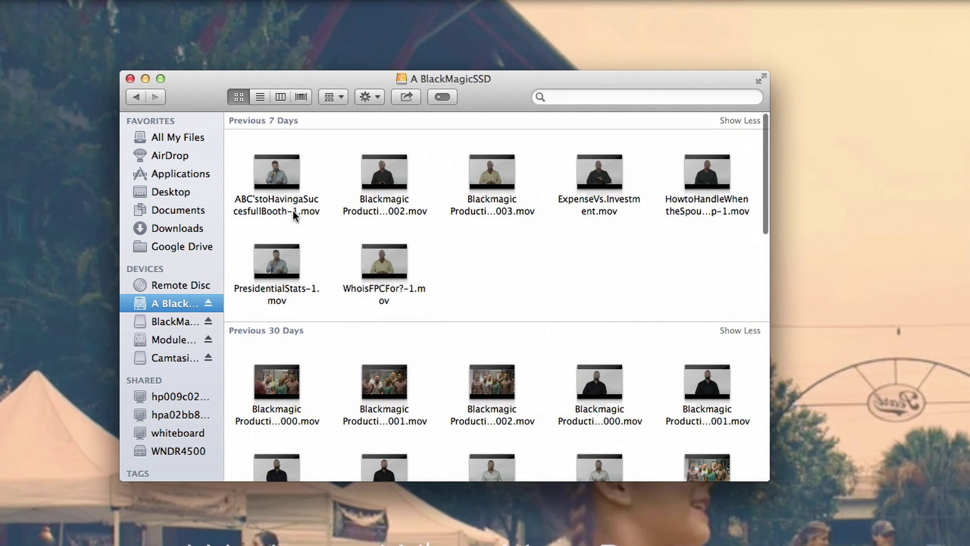
pyautogui.scroll(-15, 292, 210)
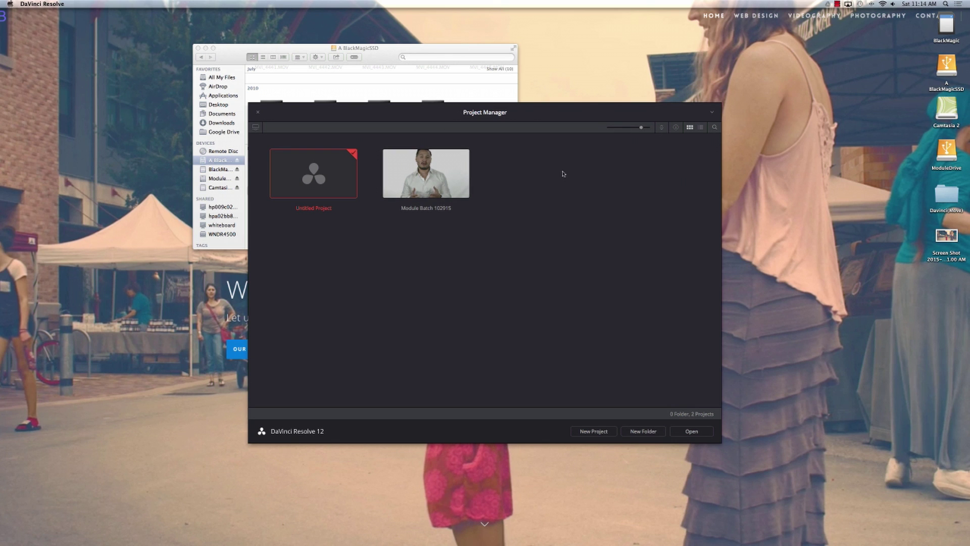
# - Open the Untitled Project in DaVinci Resolve and bring the Finder window with the footage in front of it
pyautogui.doubleClick(330, 183)
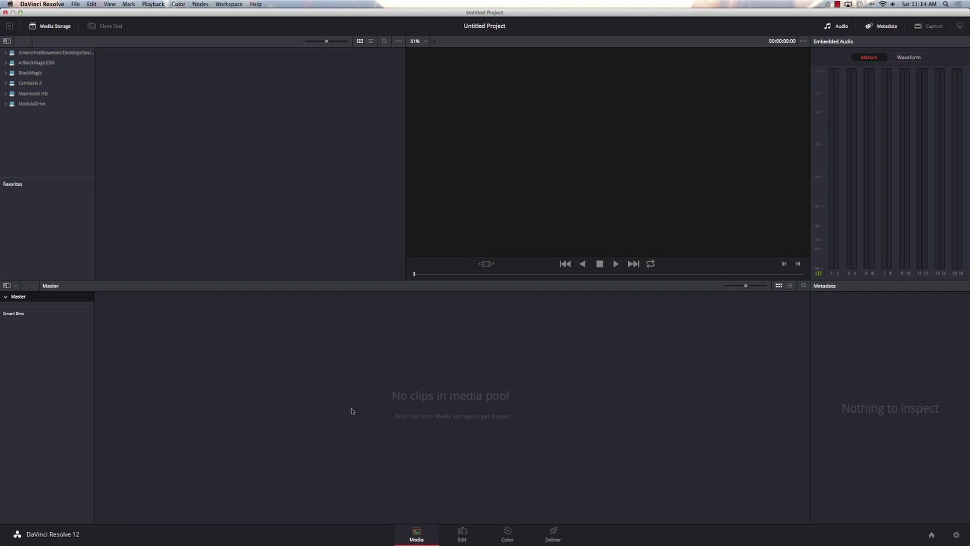
pyautogui.hotkey('ctrl', 'Up')
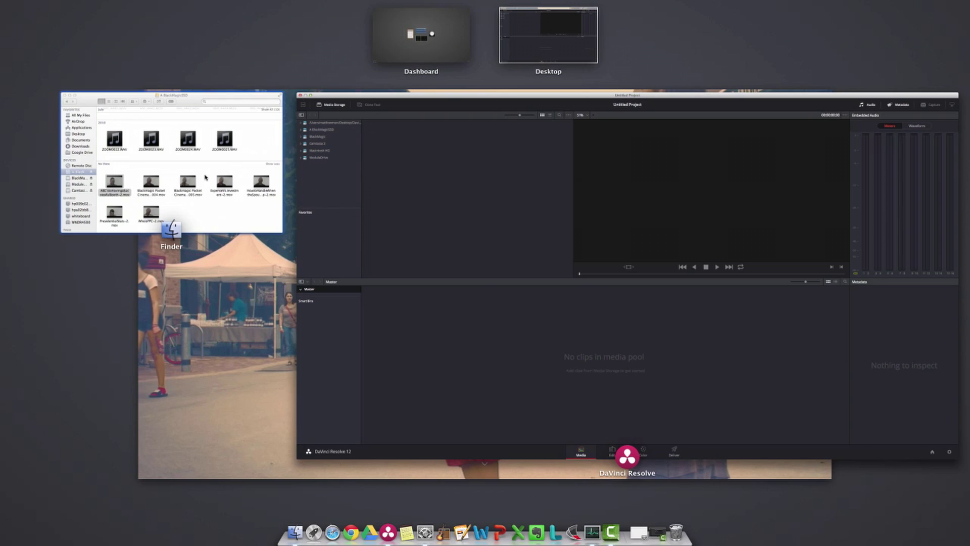
pyautogui.click(196, 176)
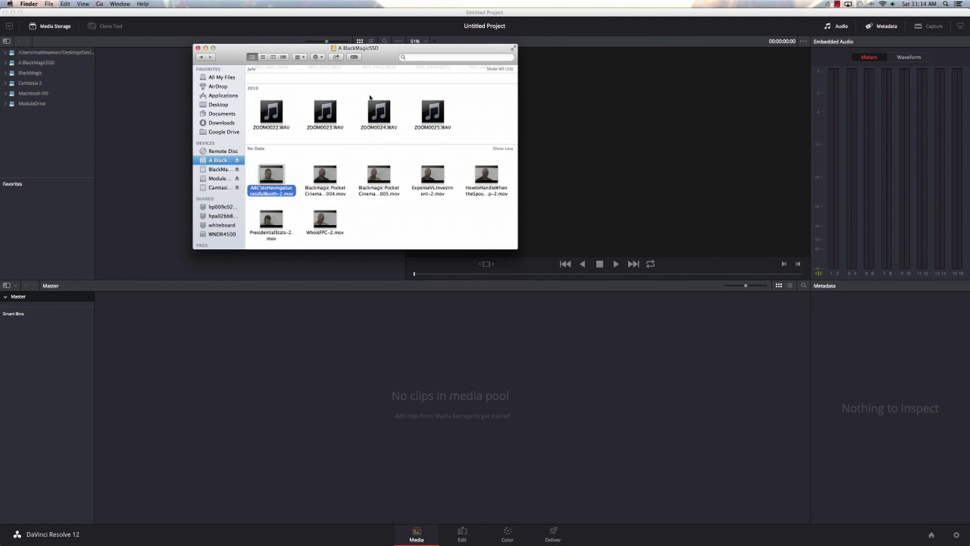
# - Add the ABC's booth clips -2 and -1 from Finder to the project's media pool, and close the Finder window
pyautogui.click(286, 174)
pyautogui.click(279, 181)
pyautogui.scroll(10, 286, 182)
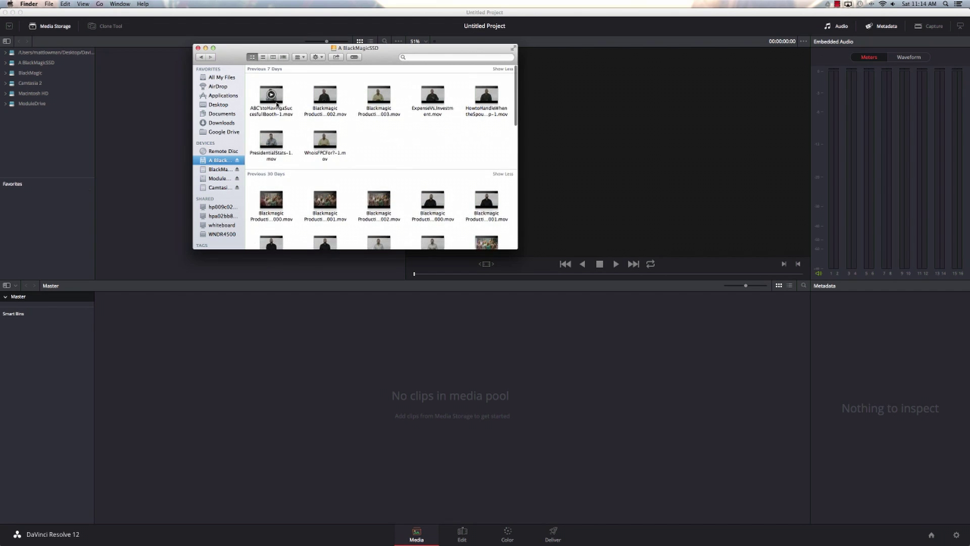
pyautogui.click(280, 92)
pyautogui.moveTo(280, 93); pyautogui.dragTo(362, 401)
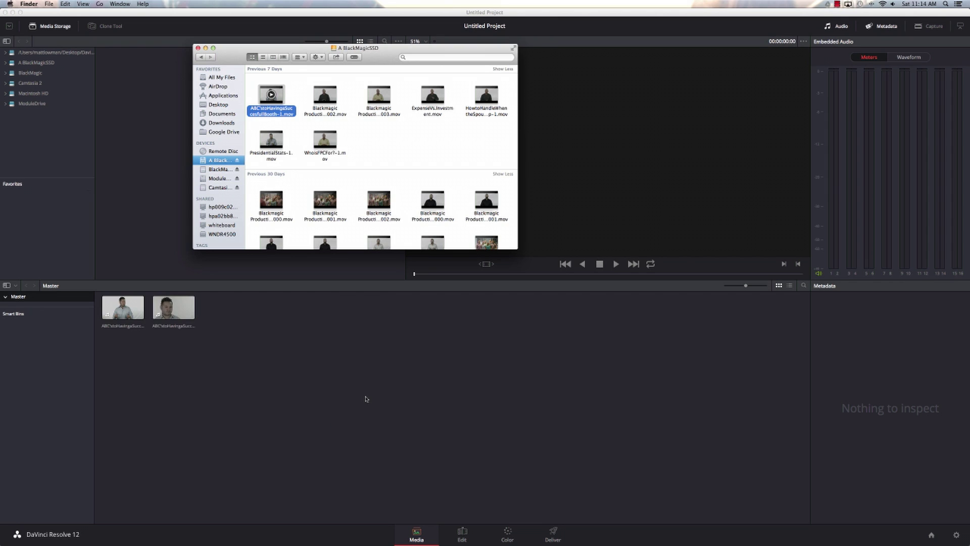
pyautogui.click(198, 48)
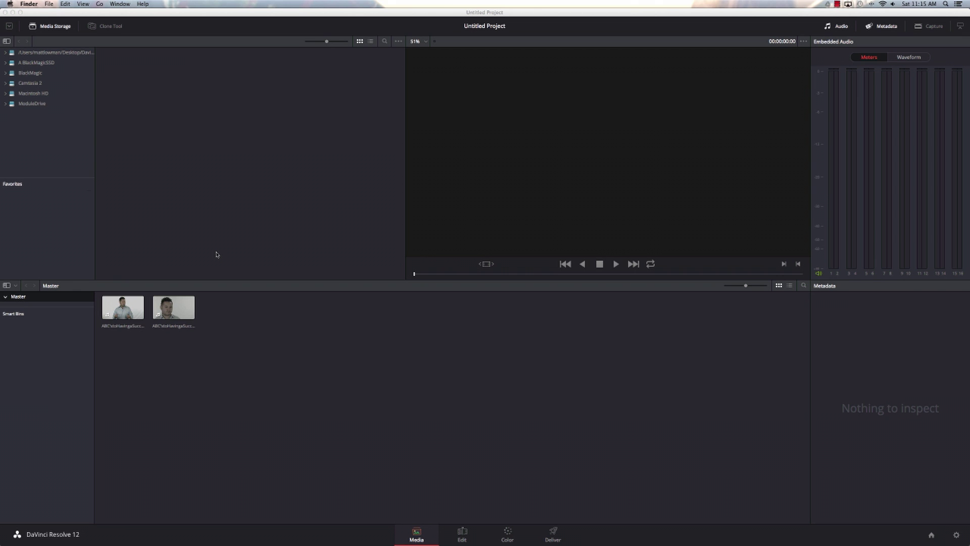
# - Create a multicam clip named ABC's from both media pool clips, with the angle sync set to Sound
pyautogui.click(117, 317)
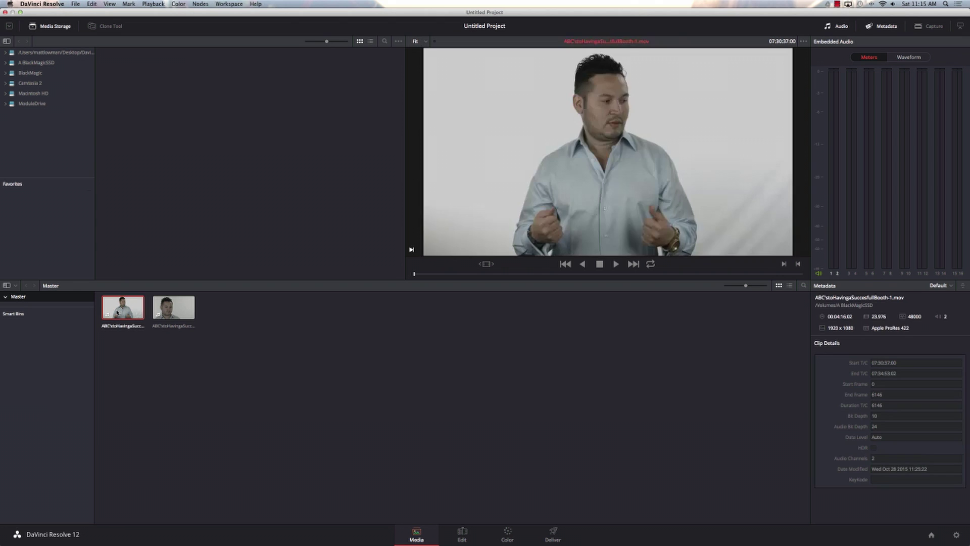
pyautogui.keyDown('super'); pyautogui.click(183, 313); pyautogui.keyUp('super')
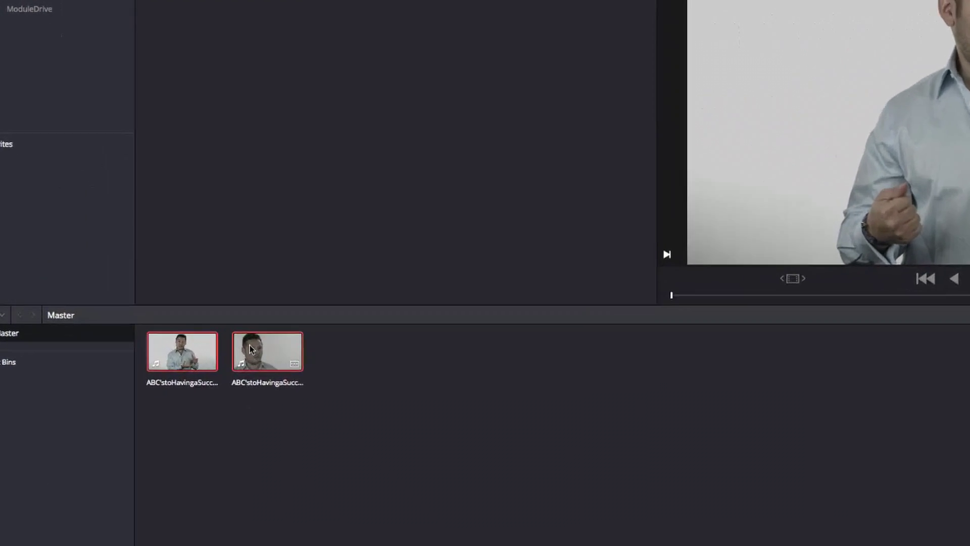
pyautogui.rightClick(251, 349)
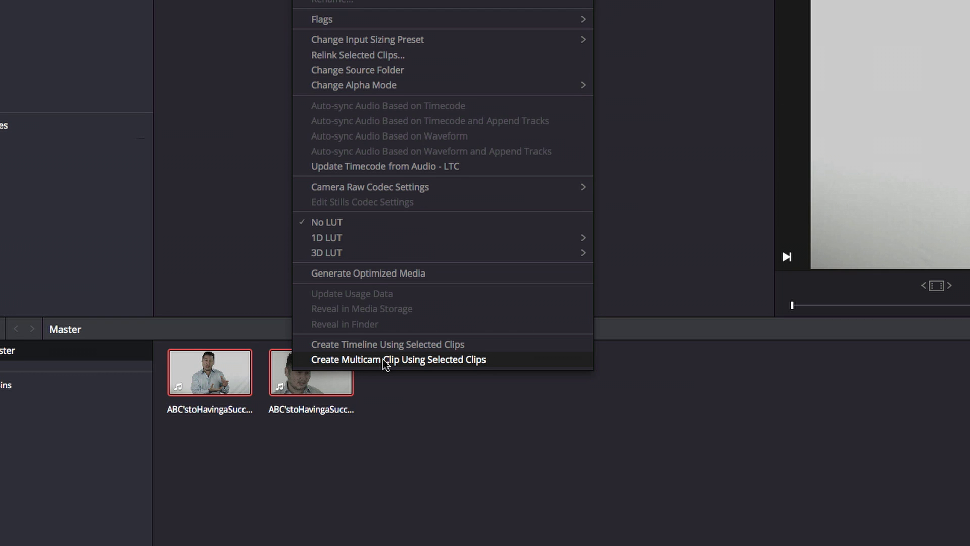
pyautogui.click(385, 359)
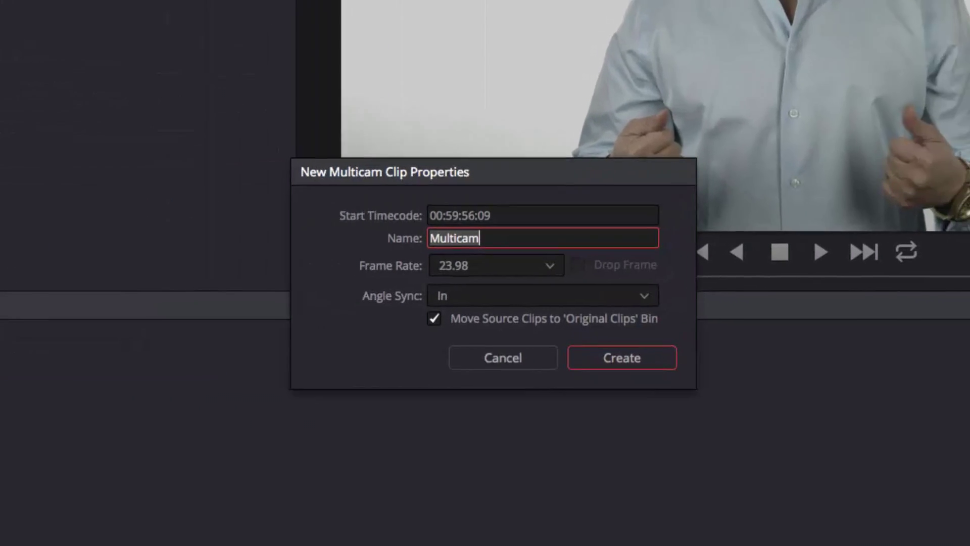
pyautogui.write('Ab')
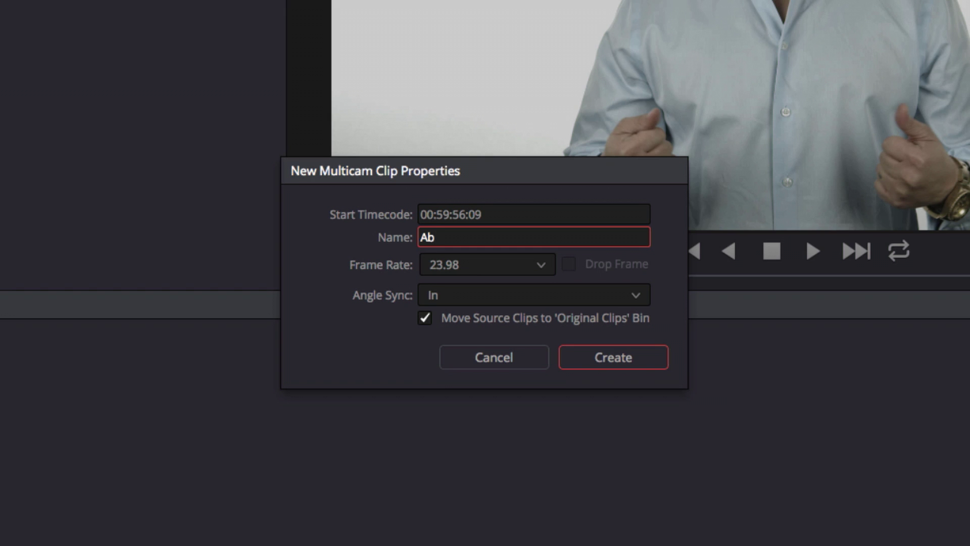
pyautogui.press('BackSpace')
pyautogui.write("BC's")
pyautogui.click(544, 297)
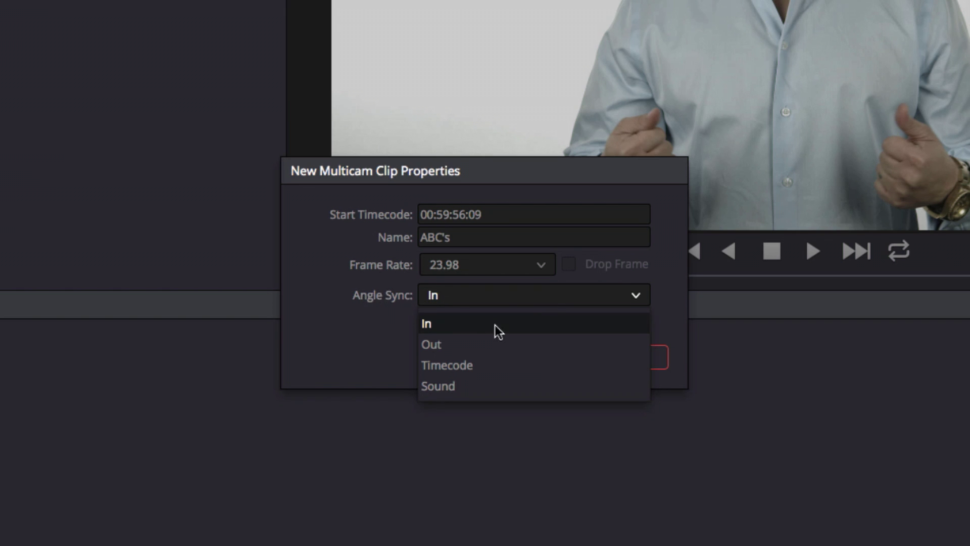
pyautogui.click(441, 387)
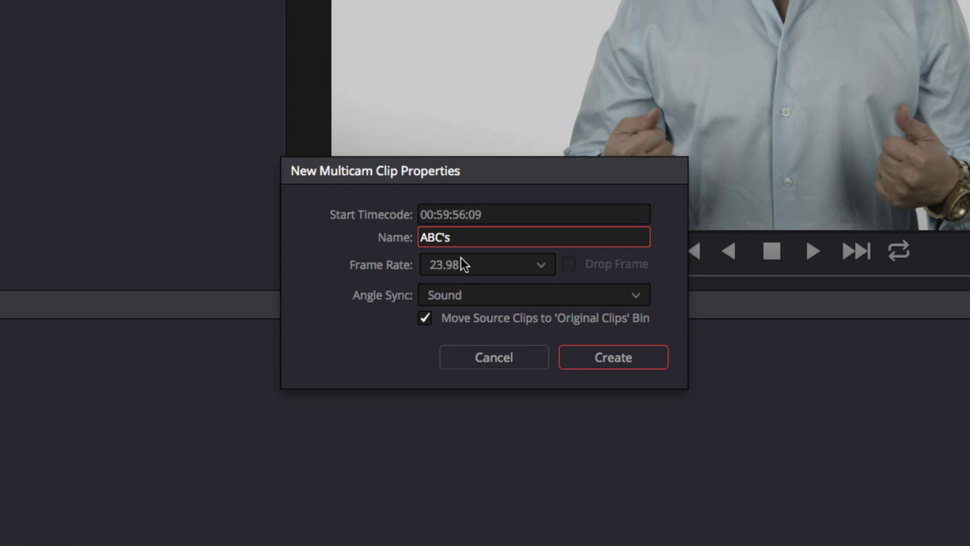
pyautogui.click(650, 358)
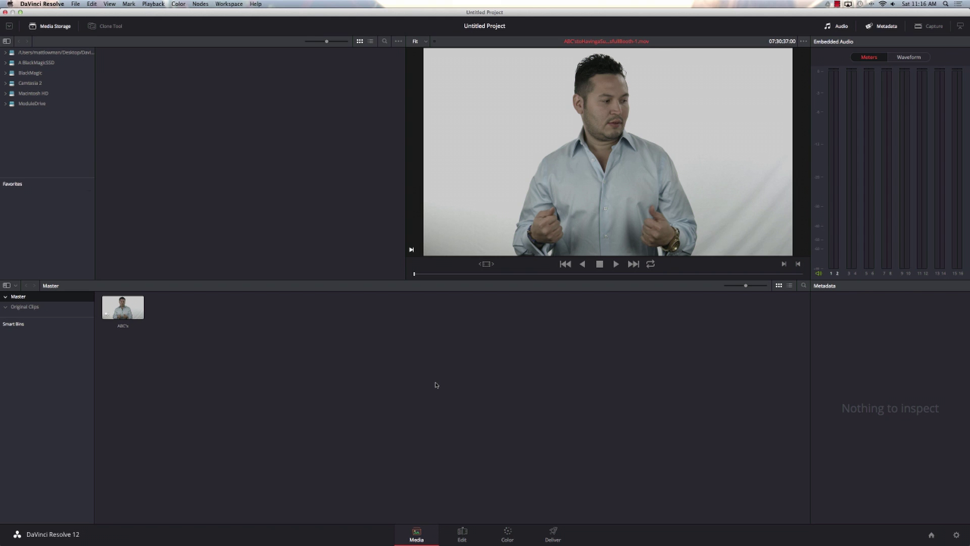
# - On the Edit page, create a new empty timeline named ABC'sTimeline
pyautogui.click(462, 534)
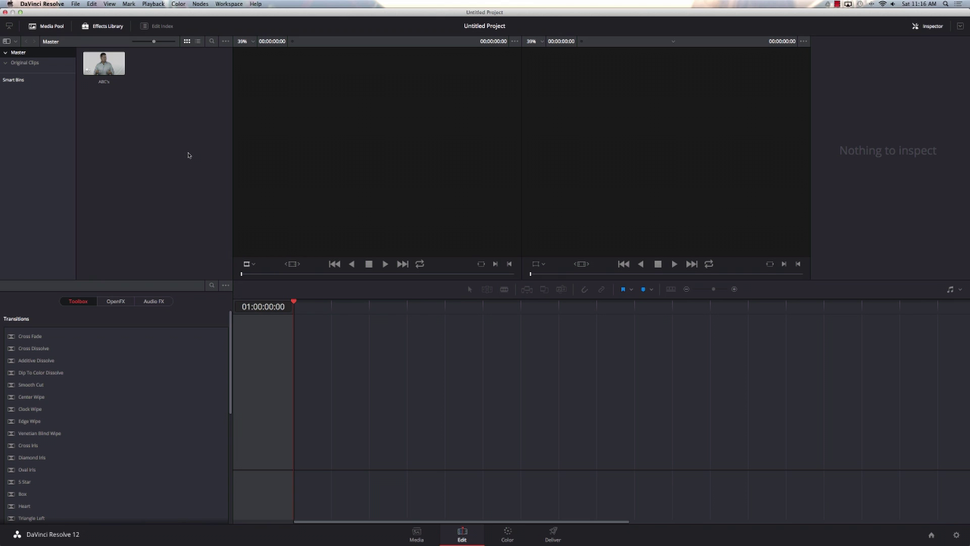
pyautogui.press('super+n')
pyautogui.write("ABC'sTimeline")
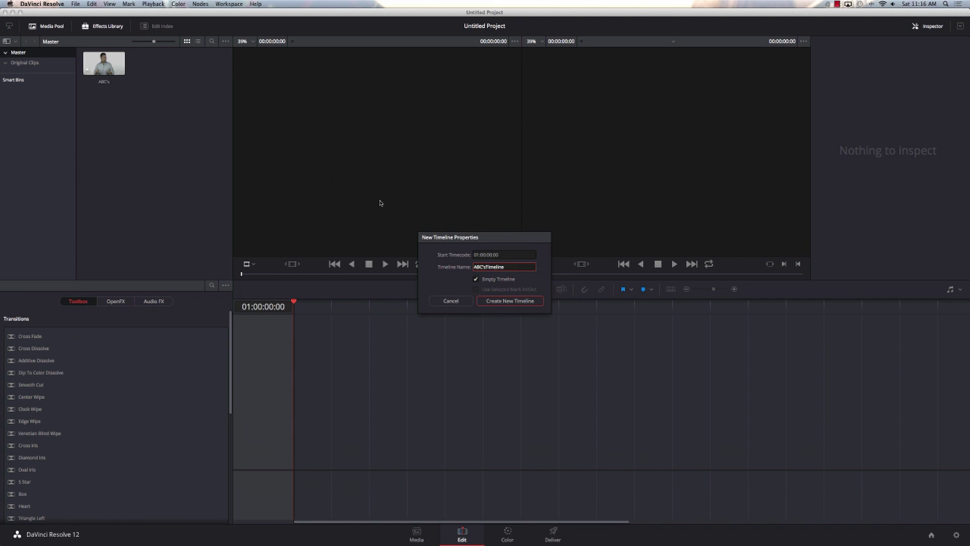
pyautogui.press('Return')
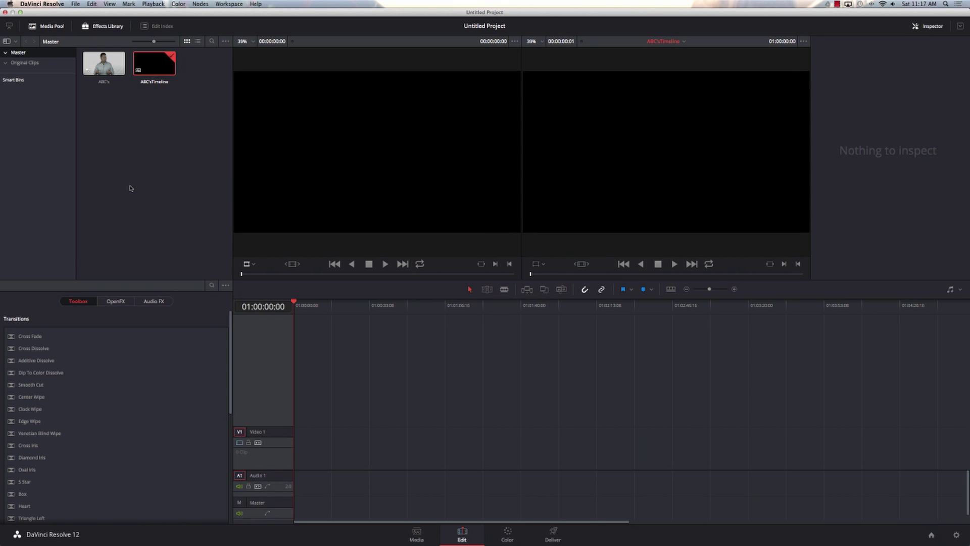
# - Place the ABC's multicam clip from the Master bin at the start of the timeline and move the playhead to 01:00:07:12
pyautogui.click(26, 64)
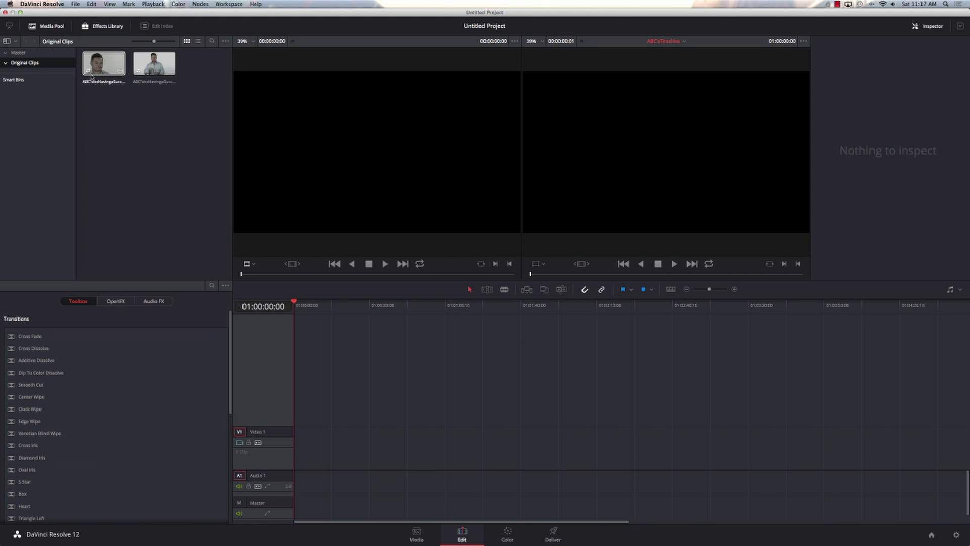
pyautogui.click(18, 52)
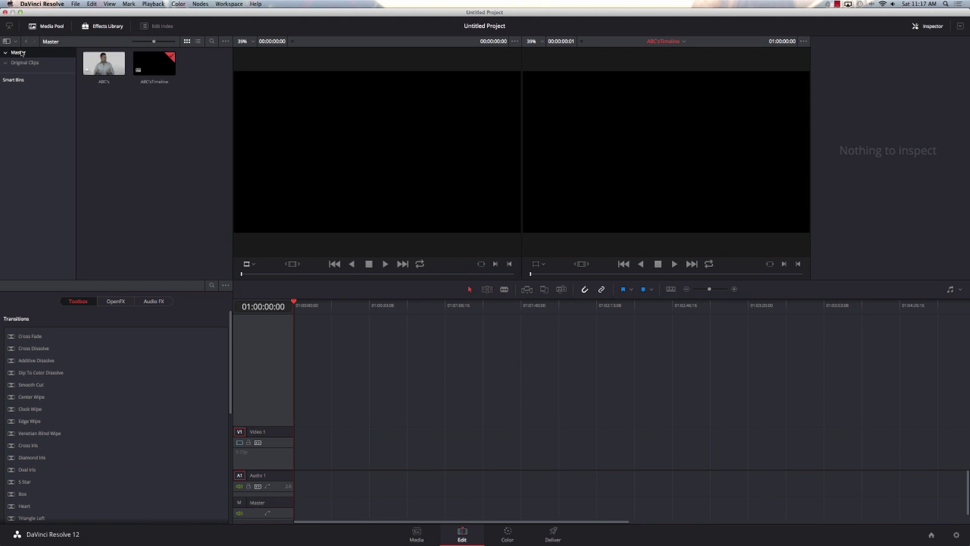
pyautogui.moveTo(104, 63); pyautogui.dragTo(299, 438)
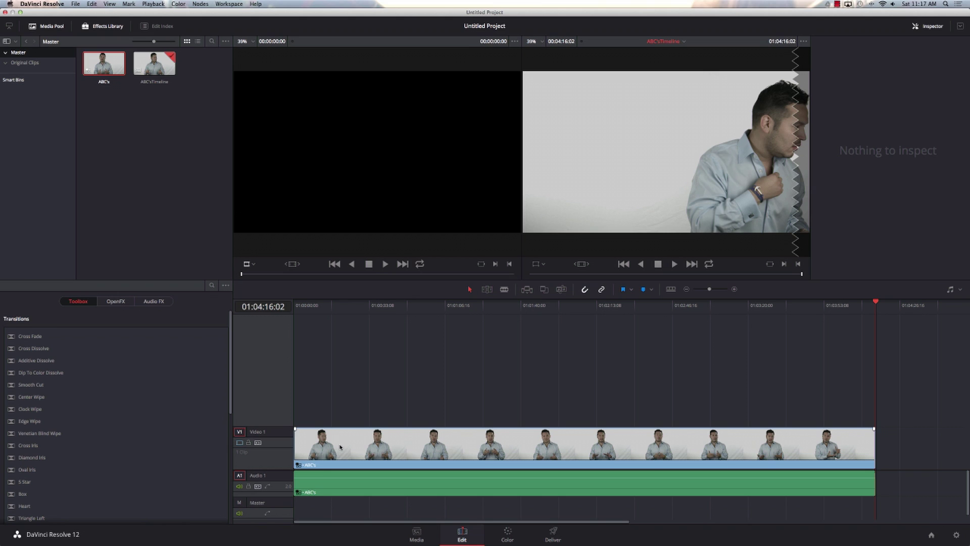
pyautogui.click(308, 307)
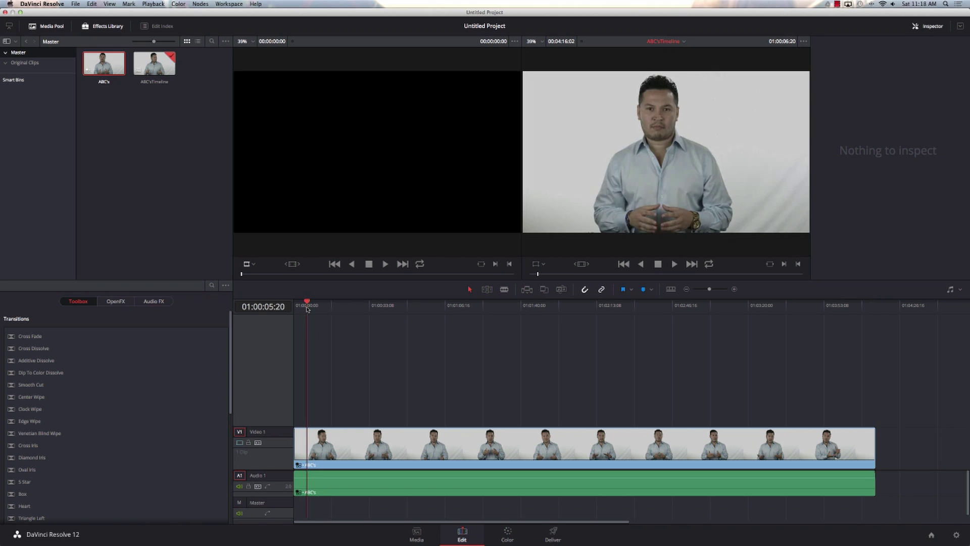
pyautogui.moveTo(307, 309); pyautogui.dragTo(311, 310)
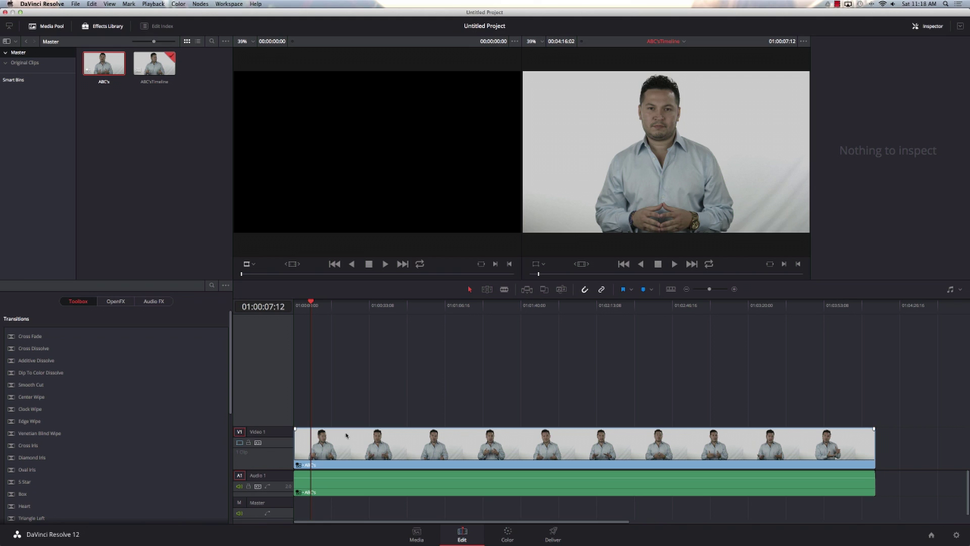
# - Switch to the Color page and move node 01 level with the node graph's input and output connectors
pyautogui.click(507, 532)
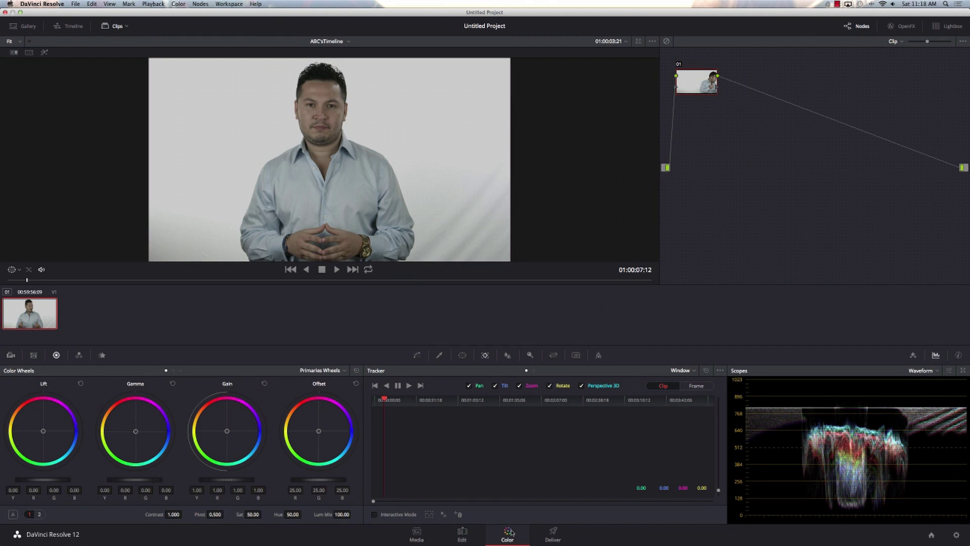
pyautogui.moveTo(697, 84); pyautogui.dragTo(709, 173)
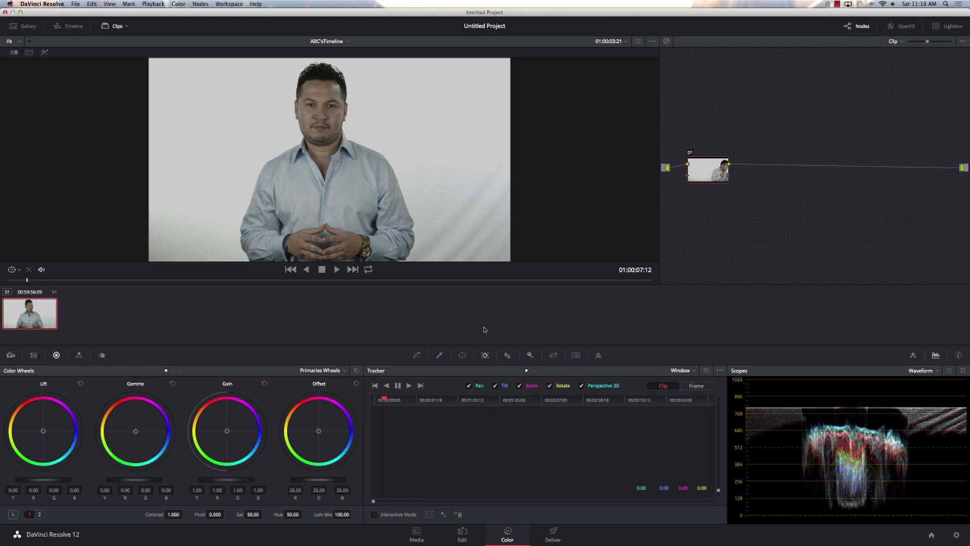
# - Look through the available scope types, view the clip in Parade and Vectorscope, and return the scopes to Waveform
pyautogui.click(932, 372)
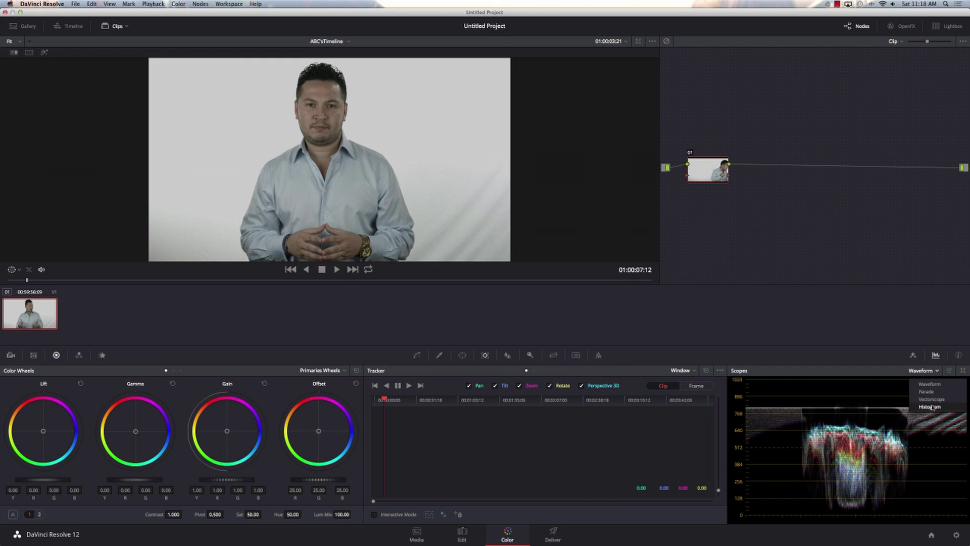
pyautogui.click(752, 279)
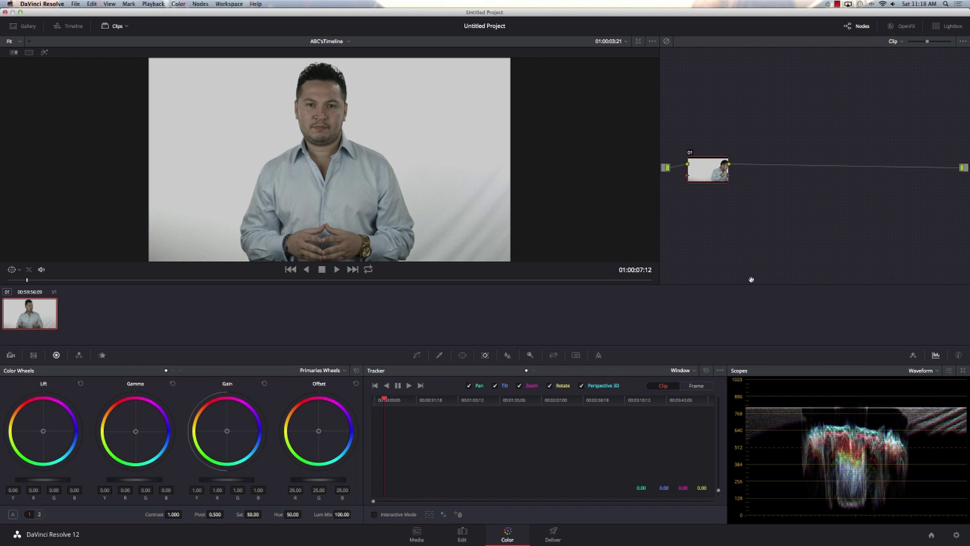
pyautogui.click(930, 369)
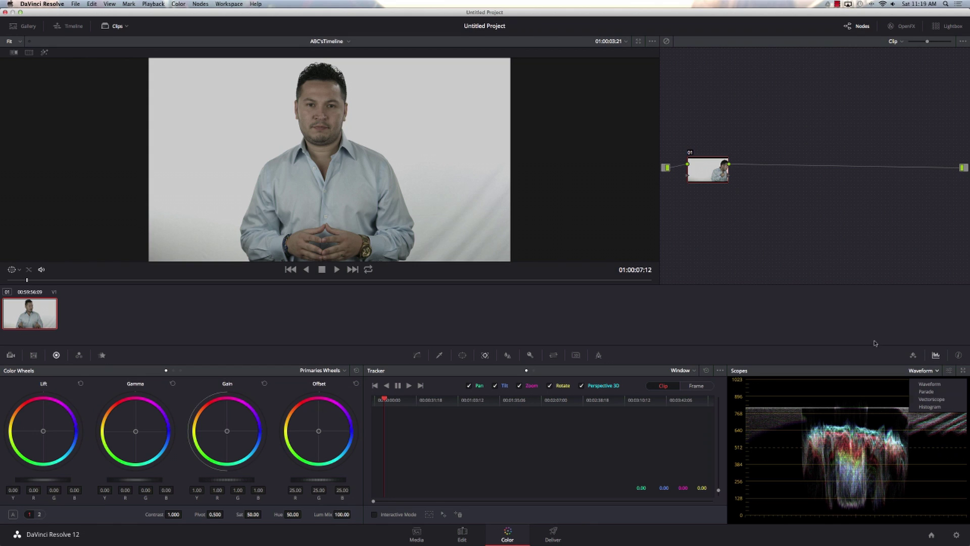
pyautogui.click(849, 319)
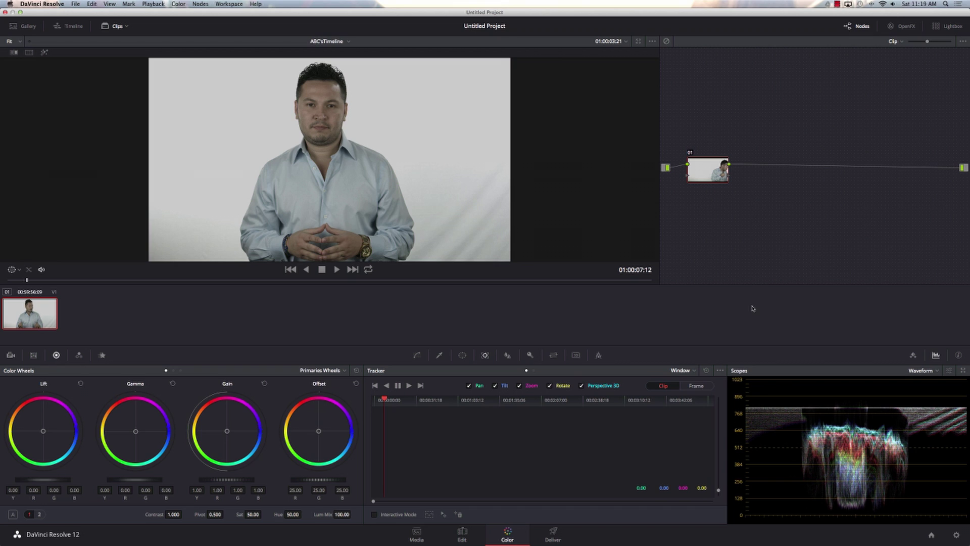
pyautogui.click(925, 371)
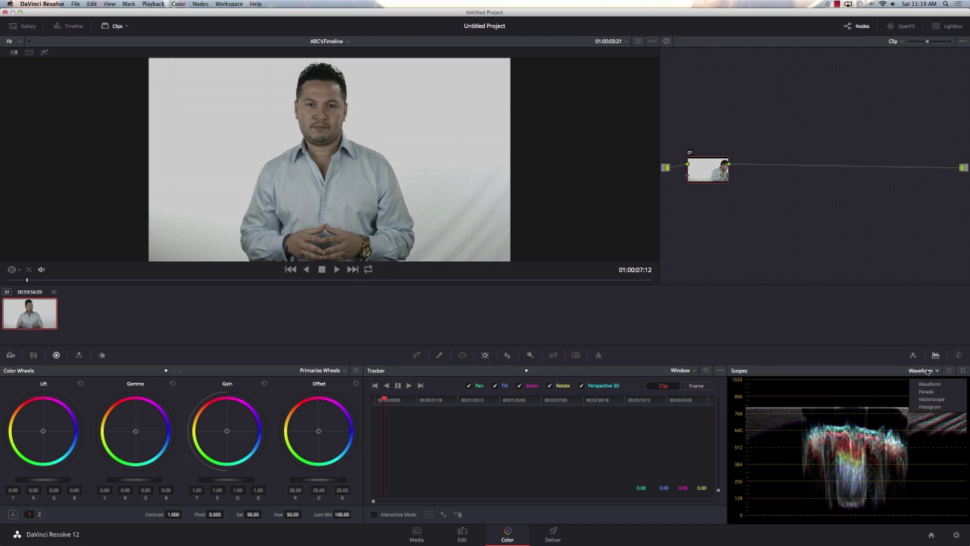
pyautogui.click(930, 397)
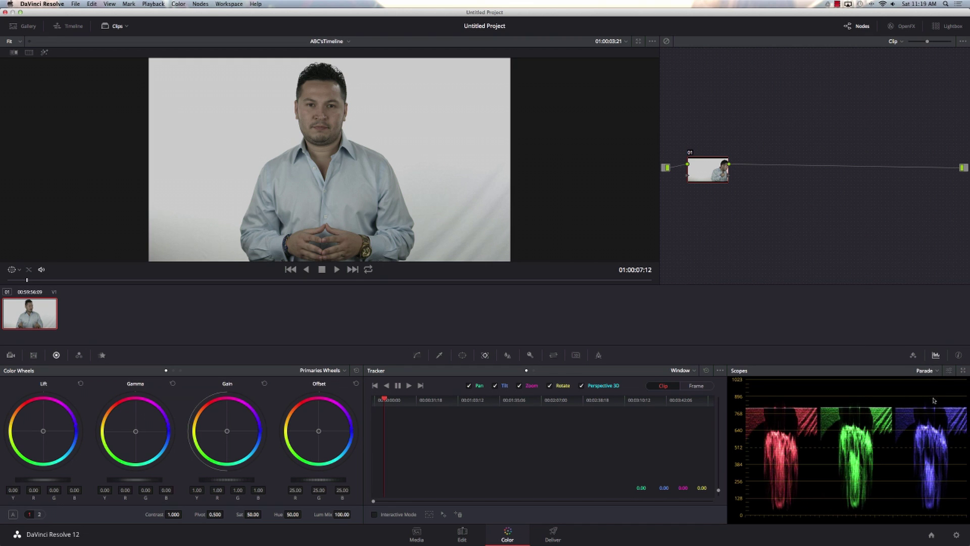
pyautogui.click(935, 372)
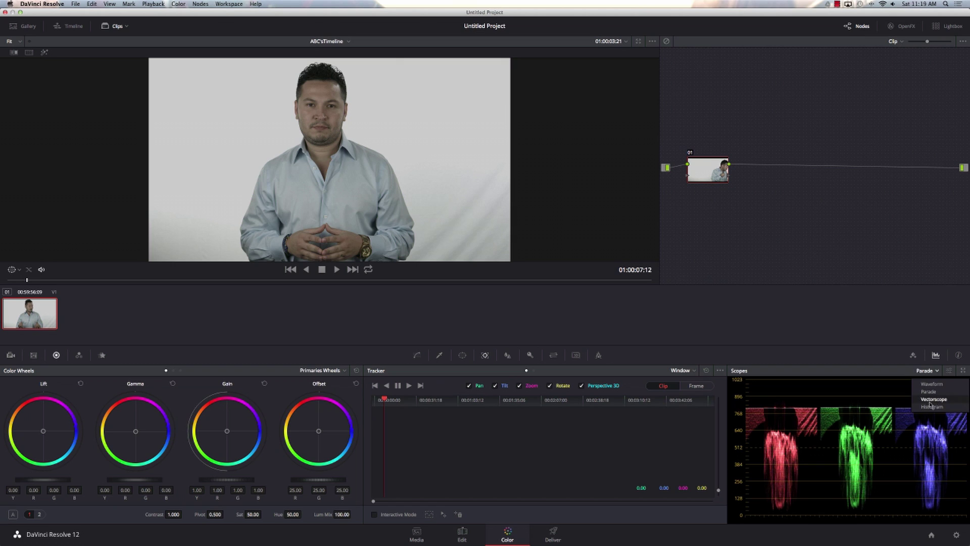
pyautogui.click(933, 398)
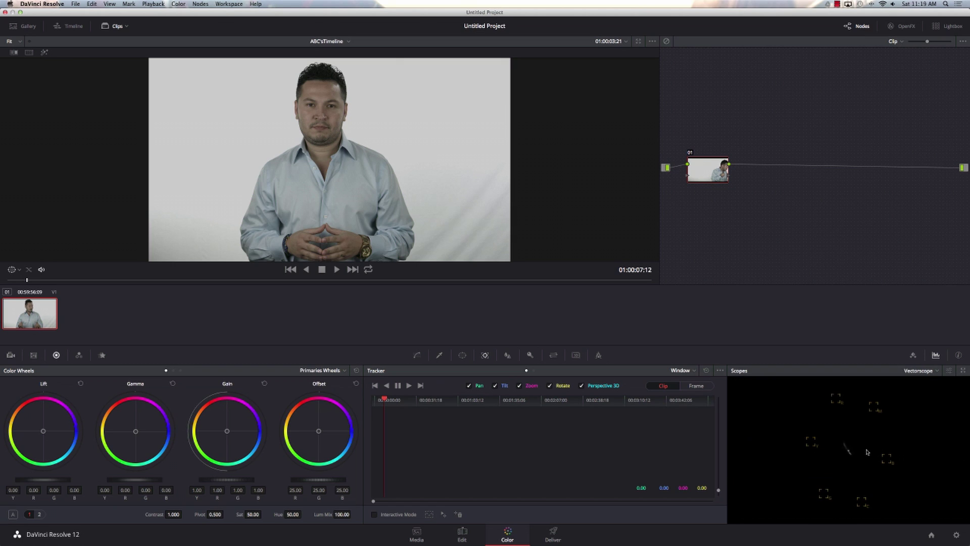
pyautogui.click(919, 374)
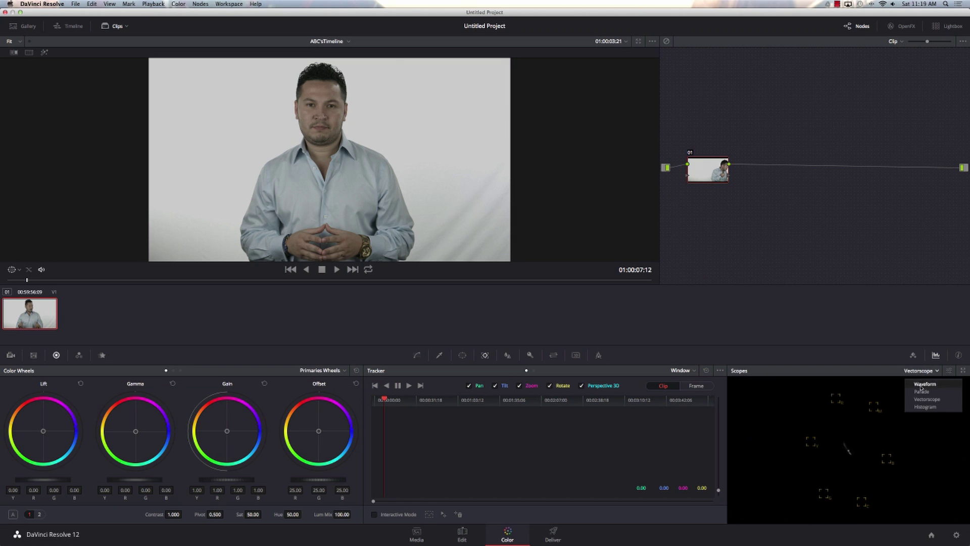
pyautogui.click(921, 392)
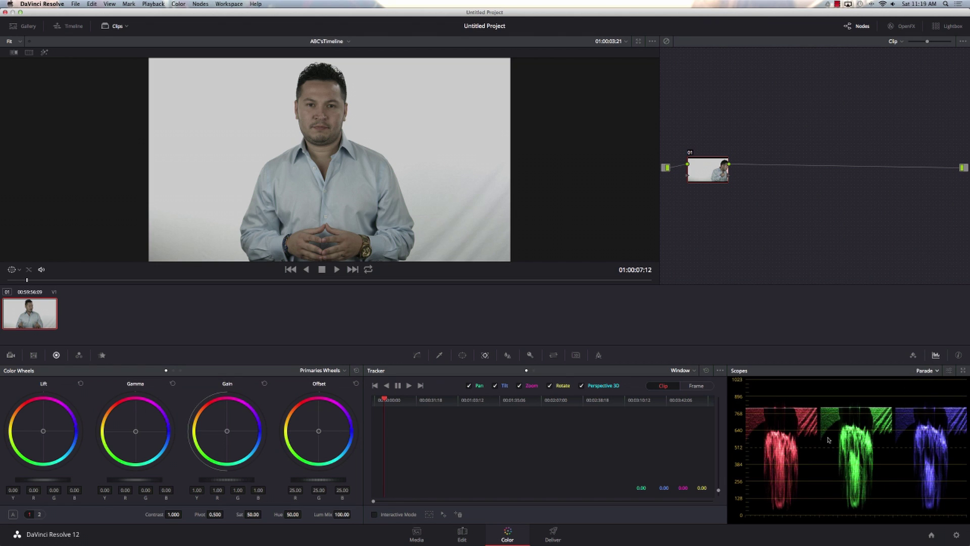
pyautogui.click(929, 375)
pyautogui.click(931, 383)
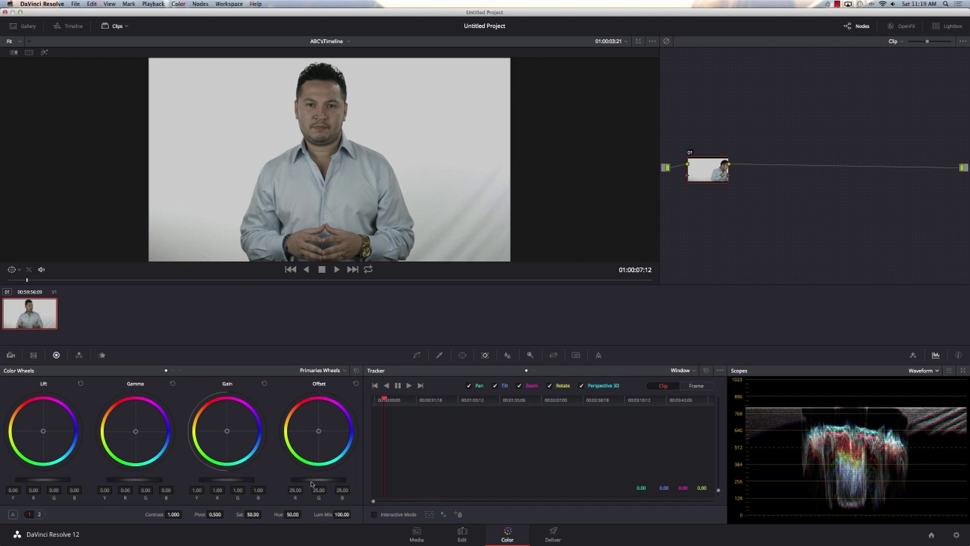
# - Brighten node 01 with the primaries wheels by raising the master Offset to 39.30 and the master Gain to 1.28
pyautogui.moveTo(313, 482); pyautogui.dragTo(312, 481)
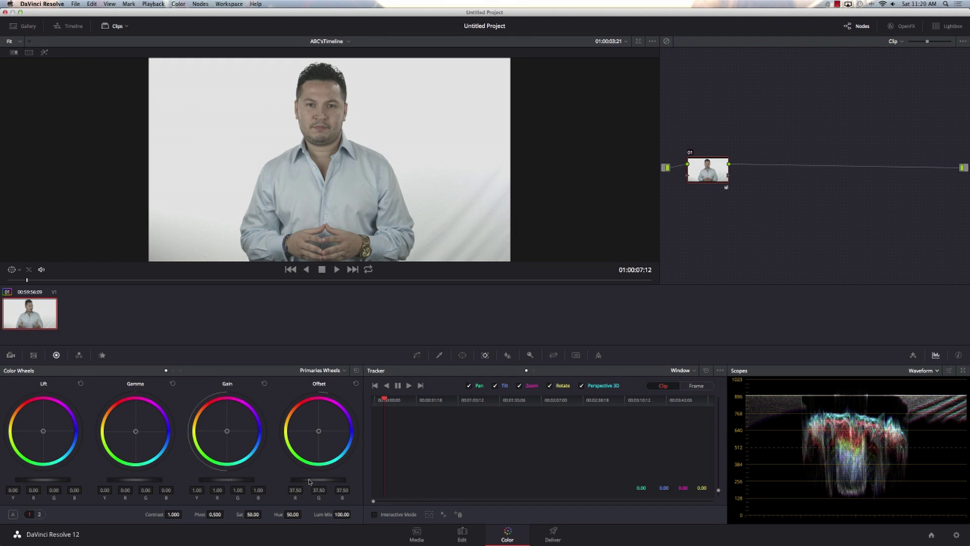
pyautogui.moveTo(310, 482); pyautogui.dragTo(330, 484)
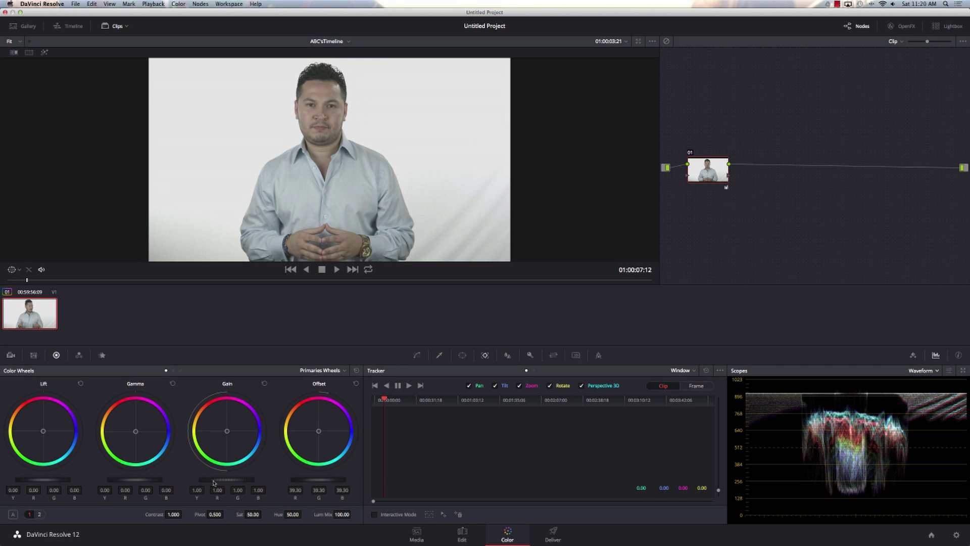
pyautogui.moveTo(213, 483); pyautogui.dragTo(249, 483)
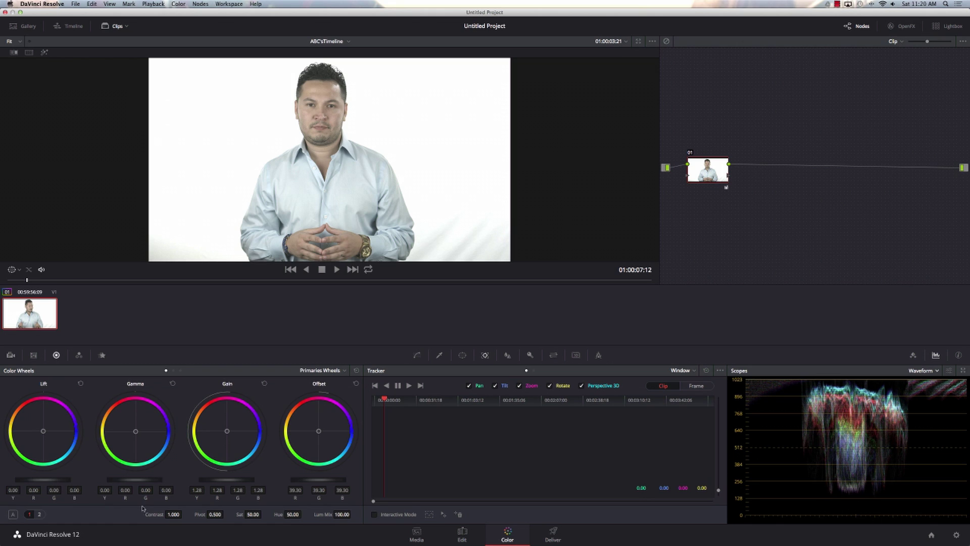
# - Lower node 01's master Lift to -0.05 and raise its master Gamma to 0.02
pyautogui.moveTo(68, 481); pyautogui.dragTo(30, 481)
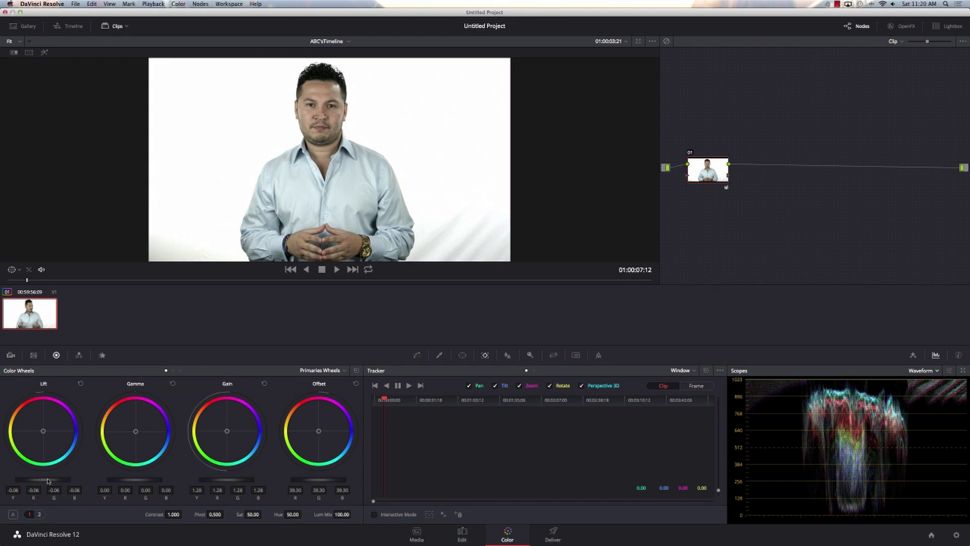
pyautogui.moveTo(49, 482); pyautogui.dragTo(53, 482)
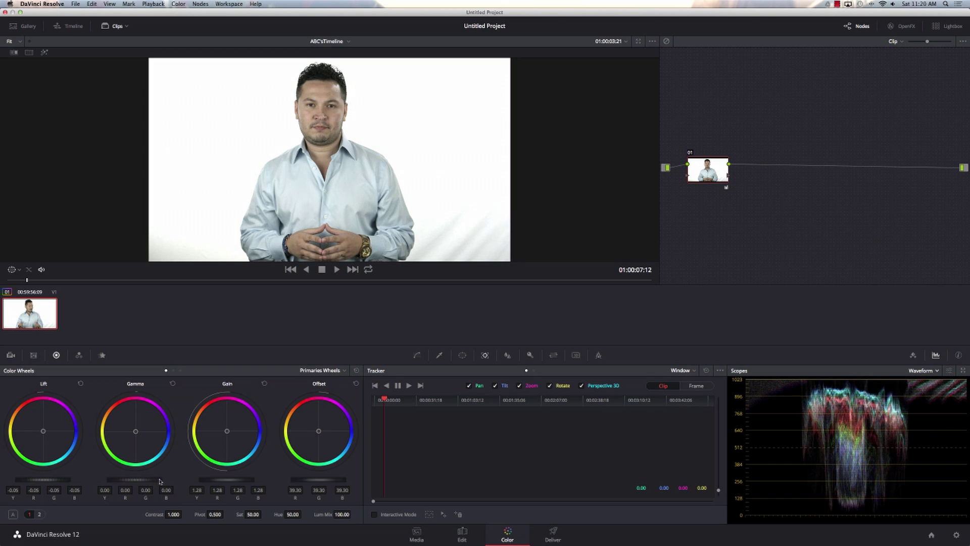
pyautogui.moveTo(143, 478); pyautogui.dragTo(154, 478)
# - Fine-tune node 01's highlights by setting the master Gain to 1.33 and the master Offset to 38.45
pyautogui.moveTo(241, 479)
pyautogui.mouseDown()
pyautogui.moveTo(257, 477)
pyautogui.moveTo(229, 481)
pyautogui.mouseUp()
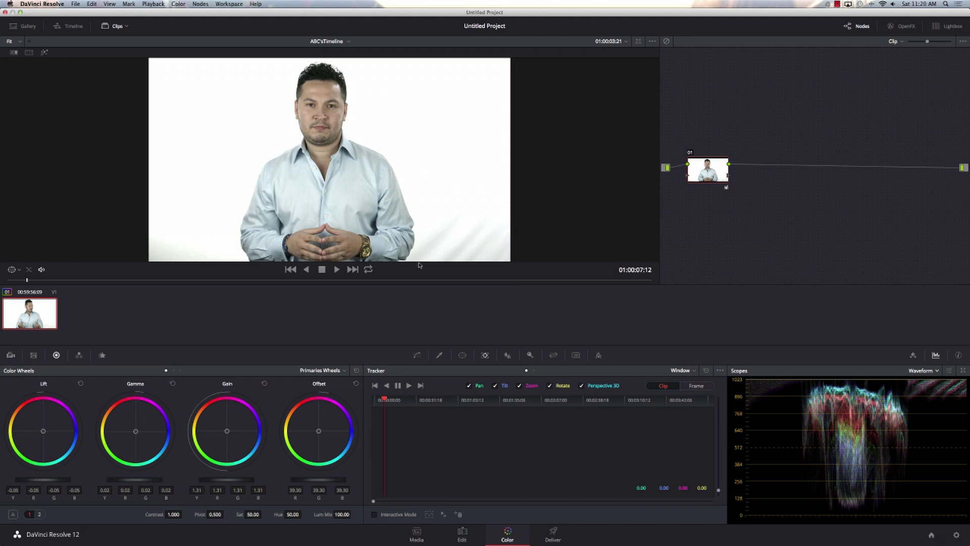
pyautogui.moveTo(231, 482); pyautogui.dragTo(293, 483)
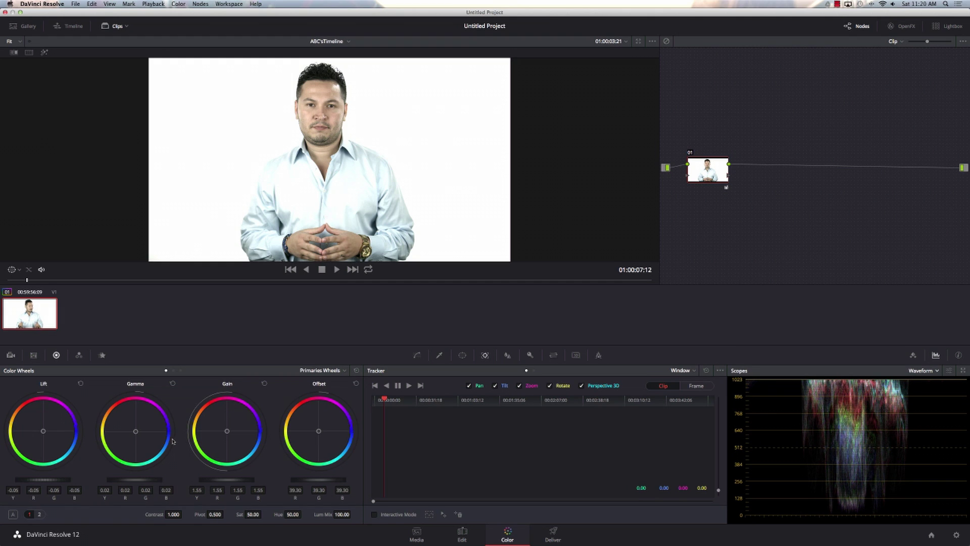
pyautogui.moveTo(229, 481); pyautogui.dragTo(219, 484)
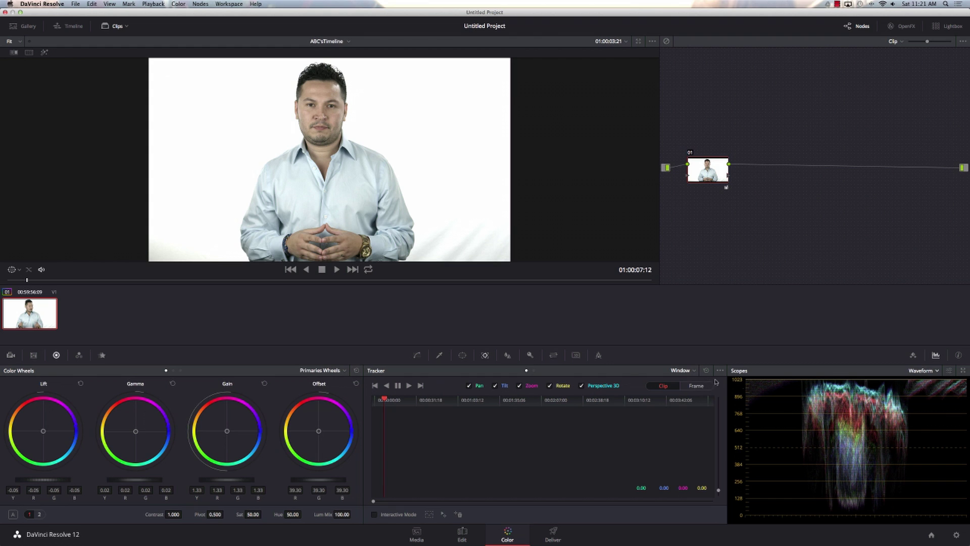
pyautogui.moveTo(329, 483); pyautogui.dragTo(313, 481)
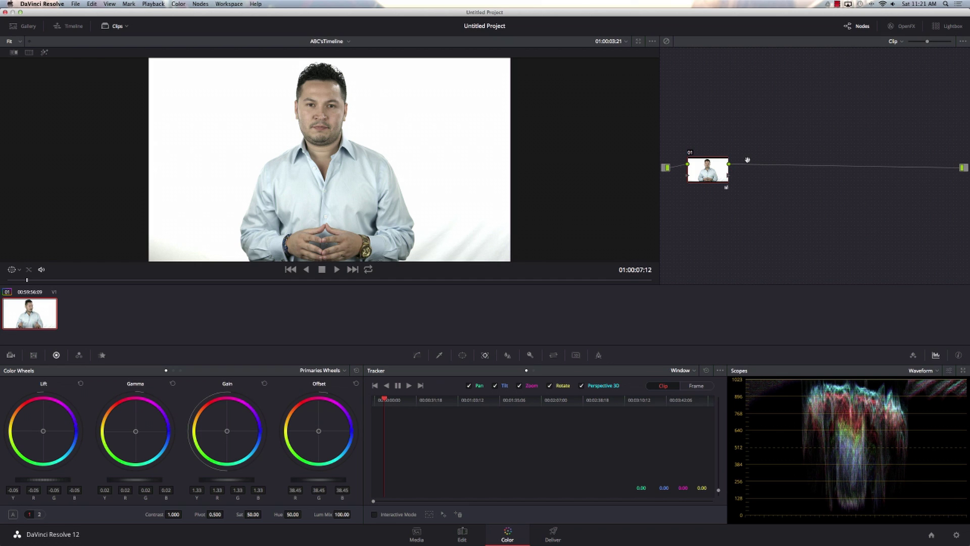
# - Add serial node 02 and place three control points on its Lum Vs Sat curve, one in the shadows and two in the highlights
pyautogui.hotkey('alt', 's')
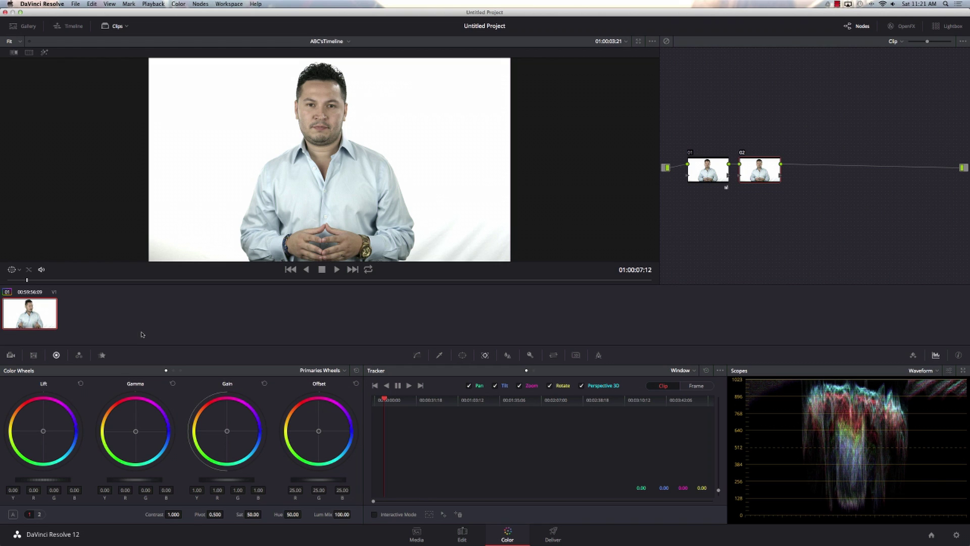
pyautogui.click(416, 355)
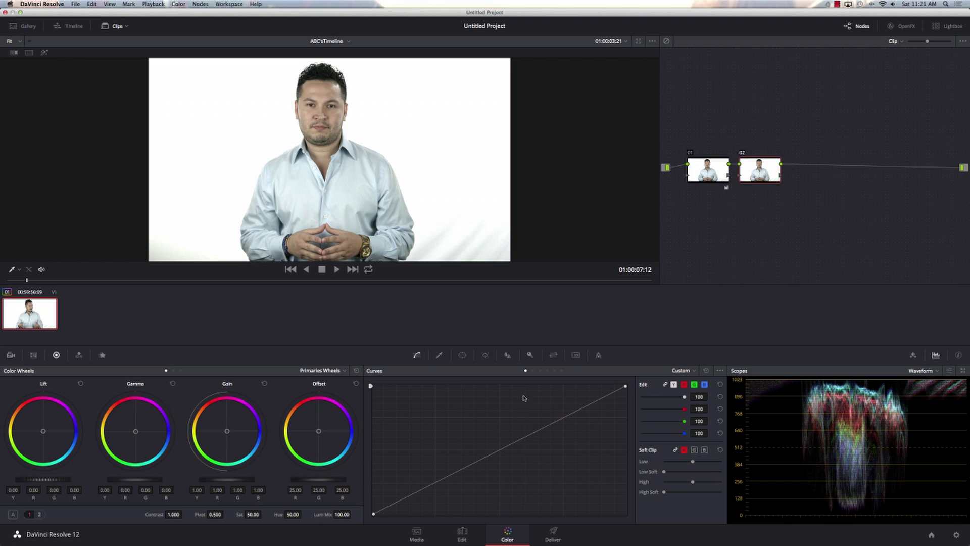
pyautogui.click(553, 370)
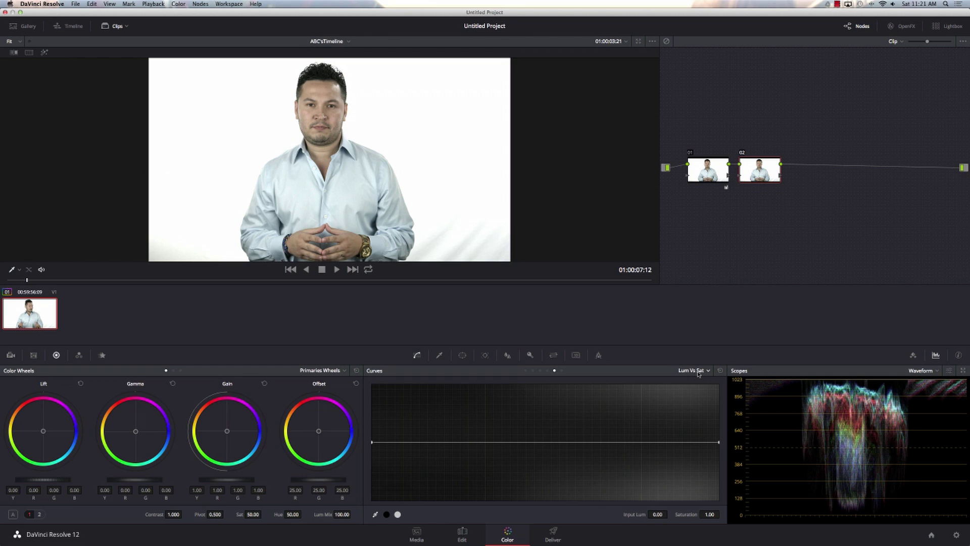
pyautogui.click(421, 442)
pyautogui.click(655, 443)
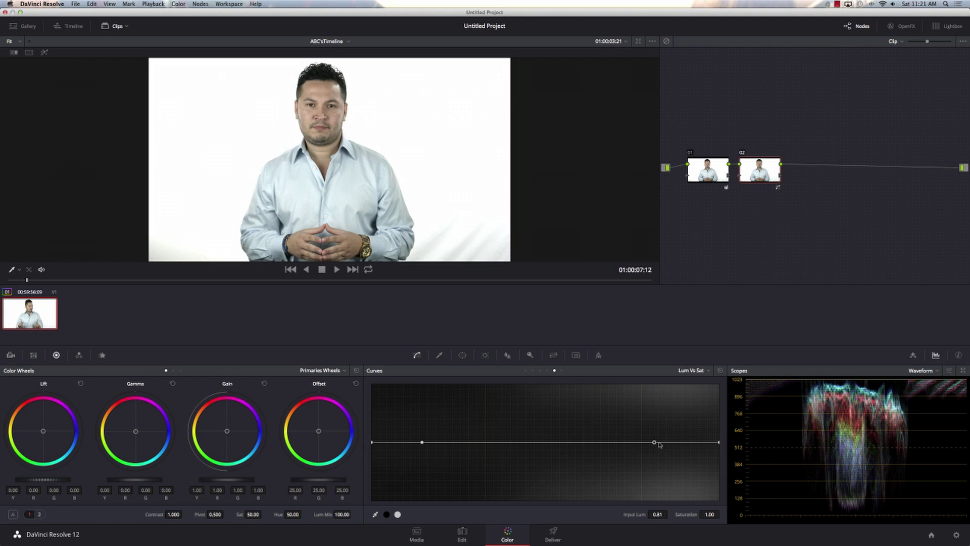
pyautogui.click(687, 442)
# - Pull node 02's Lum Vs Sat curve far down at black and slightly down at white, and raise the 0.81 luminance point to 1.07 saturation
pyautogui.moveTo(373, 443); pyautogui.dragTo(375, 493)
pyautogui.moveTo(719, 444); pyautogui.dragTo(719, 450)
pyautogui.moveTo(654, 442); pyautogui.dragTo(654, 440)
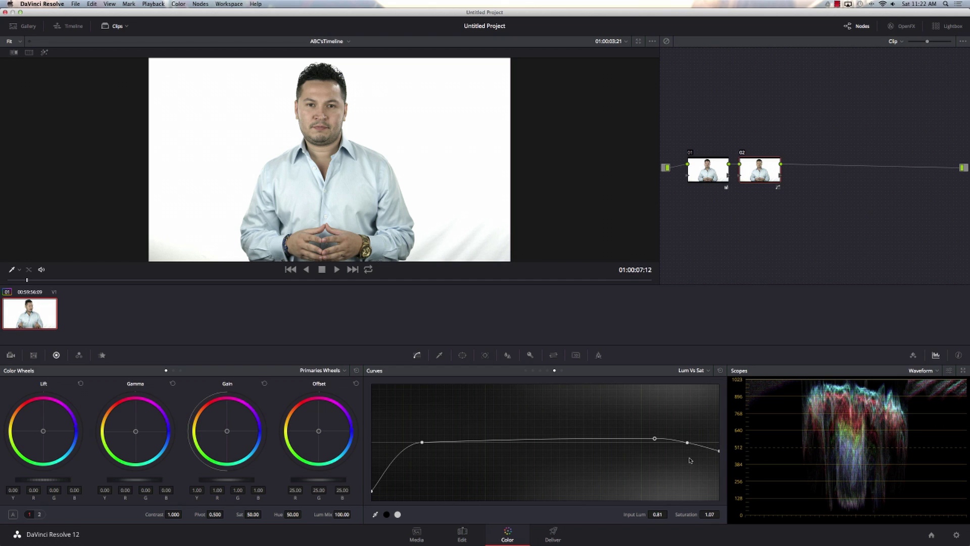
# - In node 02's RGB Mixer, set red in Red Output, green in Green Output and blue in Blue Output to 2.00 each
pyautogui.click(79, 355)
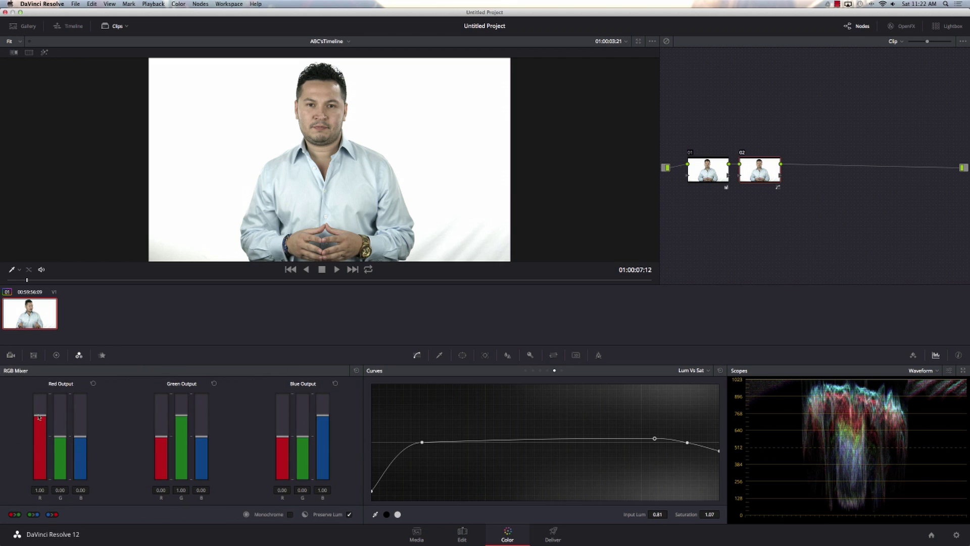
pyautogui.moveTo(40, 417); pyautogui.dragTo(40, 394)
pyautogui.moveTo(181, 417); pyautogui.dragTo(181, 393)
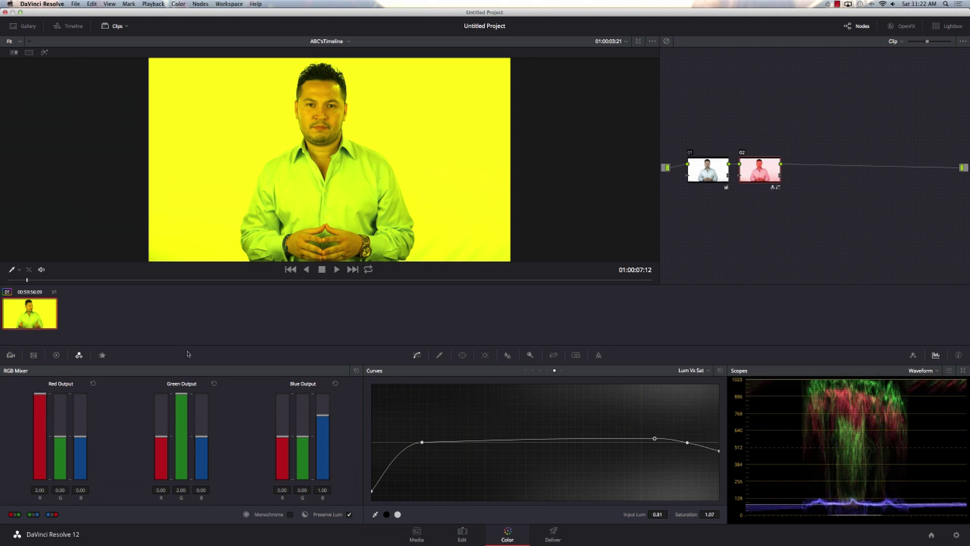
pyautogui.moveTo(324, 416); pyautogui.dragTo(323, 394)
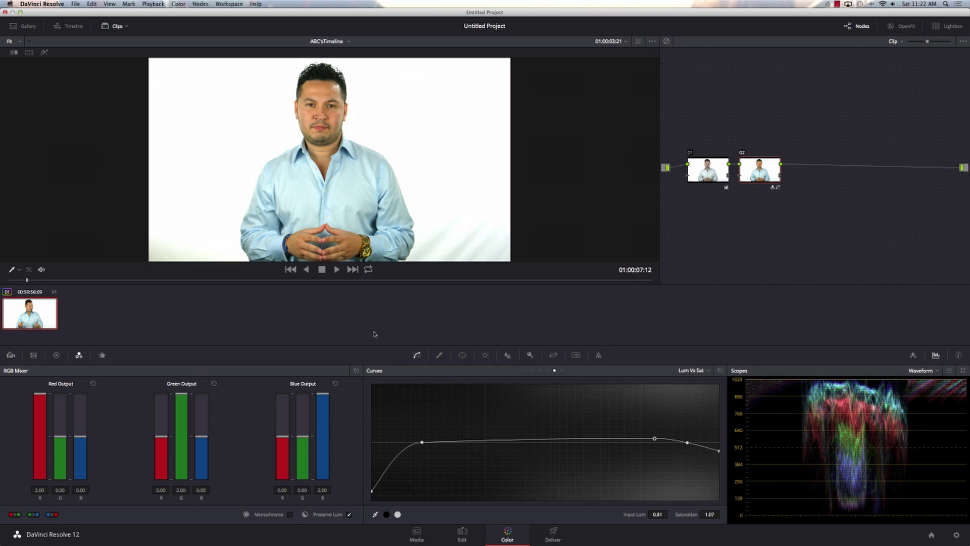
# - Add serial node 03, bring back the primaries wheels, and place one shadow and two highlight control points on its Lum Vs Sat curve
pyautogui.hotkey('alt', 's')
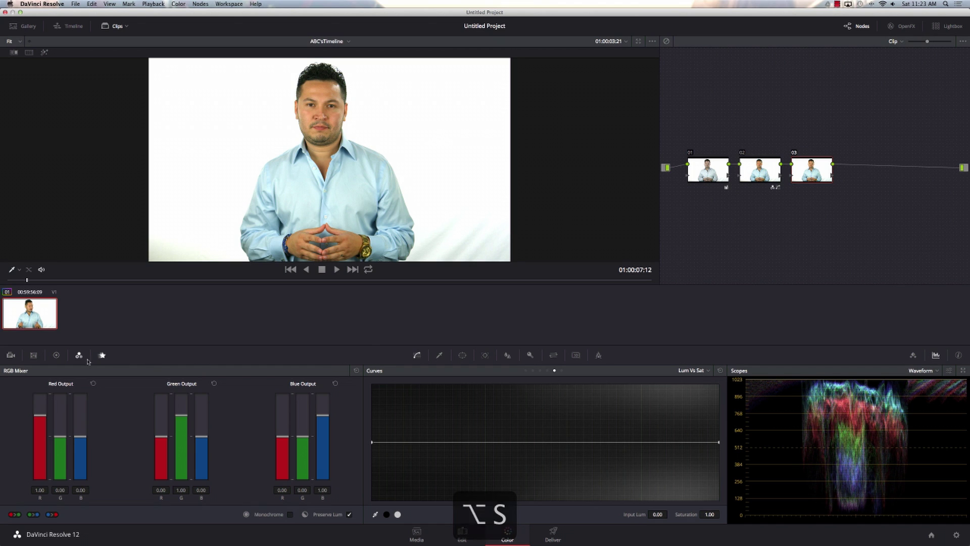
pyautogui.click(56, 355)
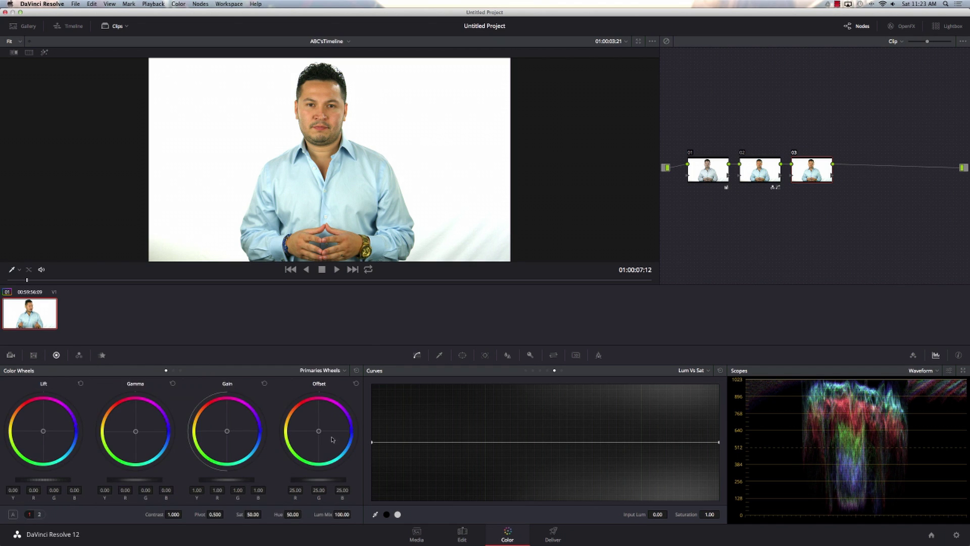
pyautogui.click(429, 442)
pyautogui.click(657, 441)
pyautogui.click(686, 441)
# - Shape node 03's Lum Vs Sat curve: lower the white end slightly, raise the 0.82 luminance point to 1.07, and drop the black end to 0.12
pyautogui.moveTo(719, 443); pyautogui.dragTo(718, 450)
pyautogui.moveTo(658, 443); pyautogui.dragTo(658, 438)
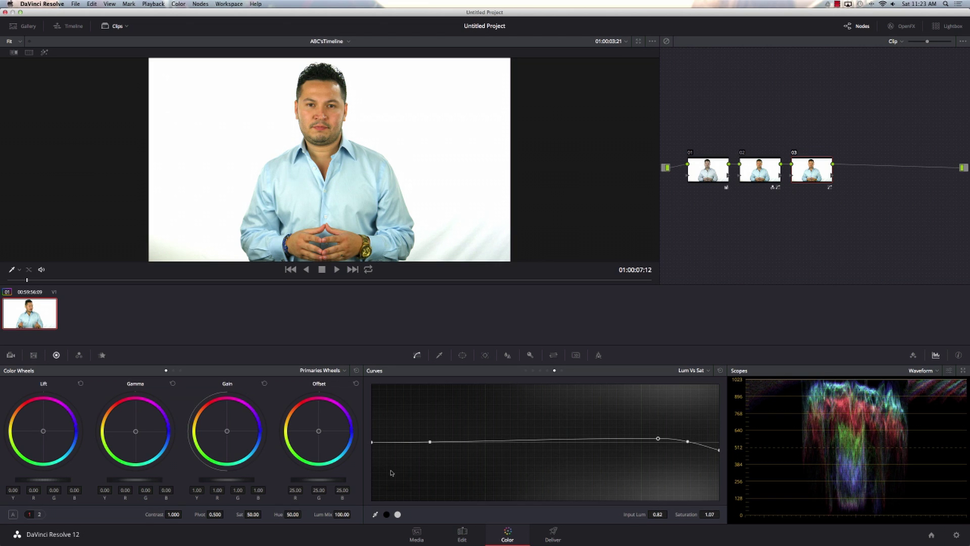
pyautogui.moveTo(372, 443); pyautogui.dragTo(373, 494)
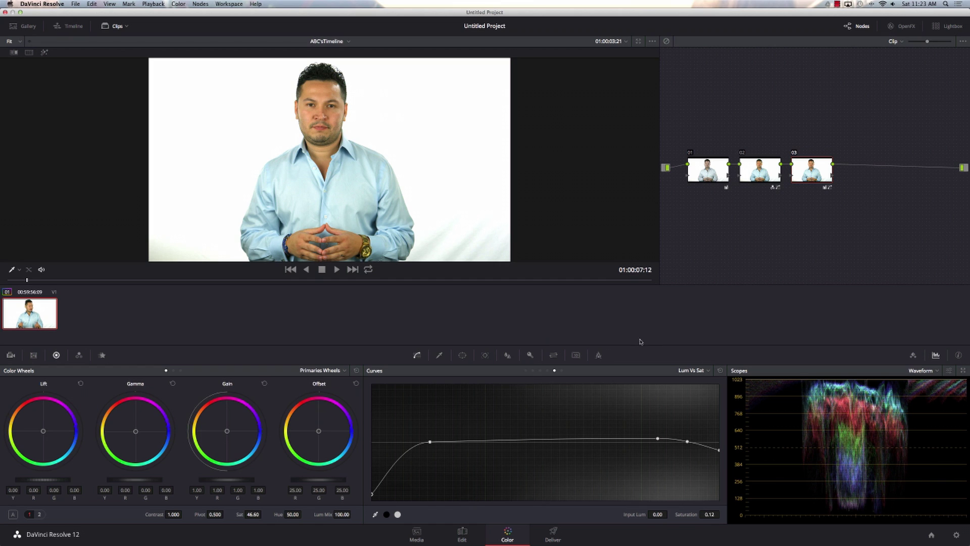
# - Fine-tune node 01's primaries: set lift to -0.06, gain to 1.32 and gamma to 0.03
pyautogui.click(701, 173)
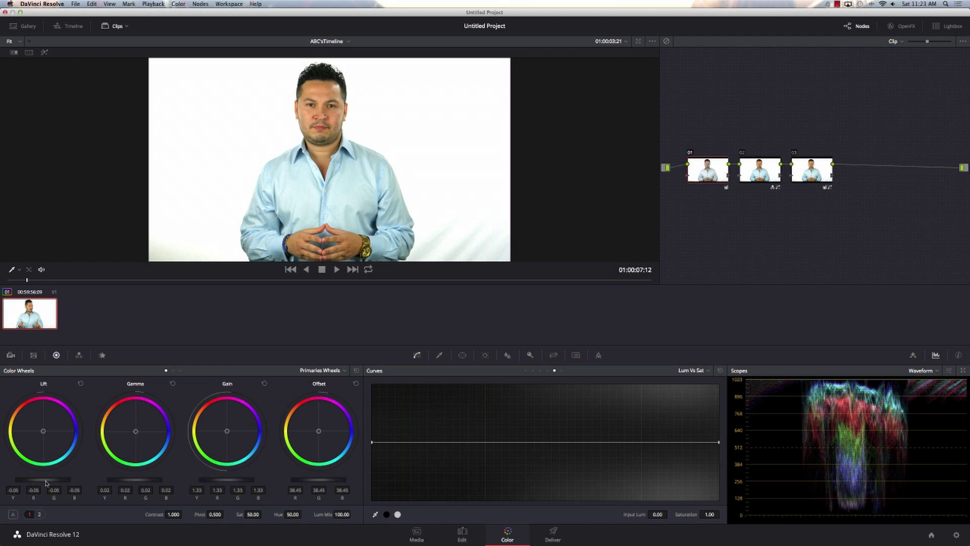
pyautogui.moveTo(48, 482); pyautogui.dragTo(46, 481)
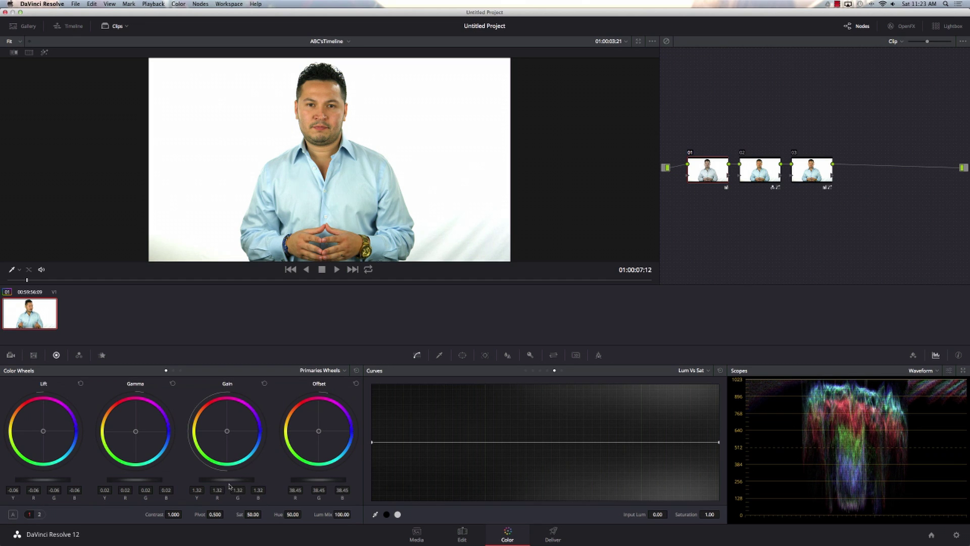
pyautogui.moveTo(235, 479); pyautogui.dragTo(233, 480)
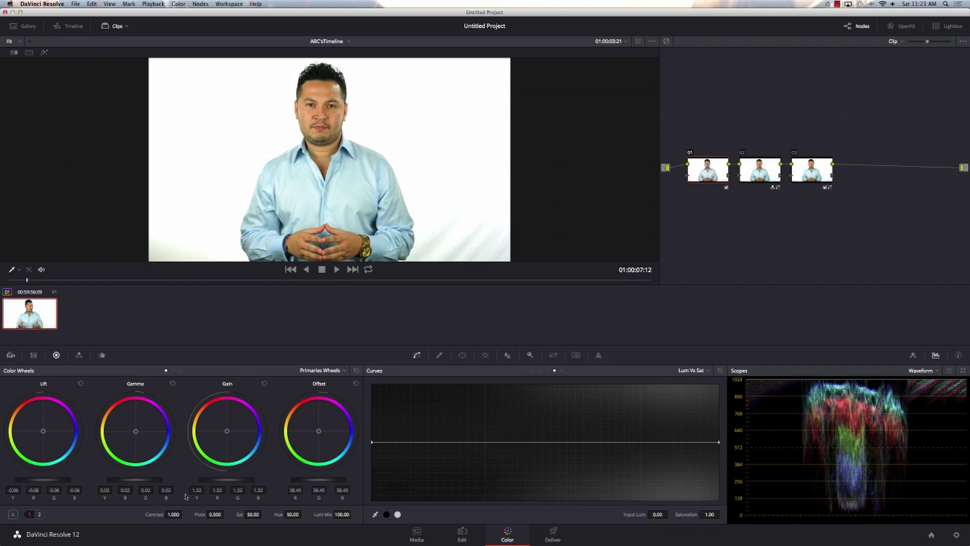
pyautogui.moveTo(138, 480)
pyautogui.mouseDown()
pyautogui.moveTo(147, 480)
pyautogui.moveTo(138, 479)
pyautogui.mouseUp()
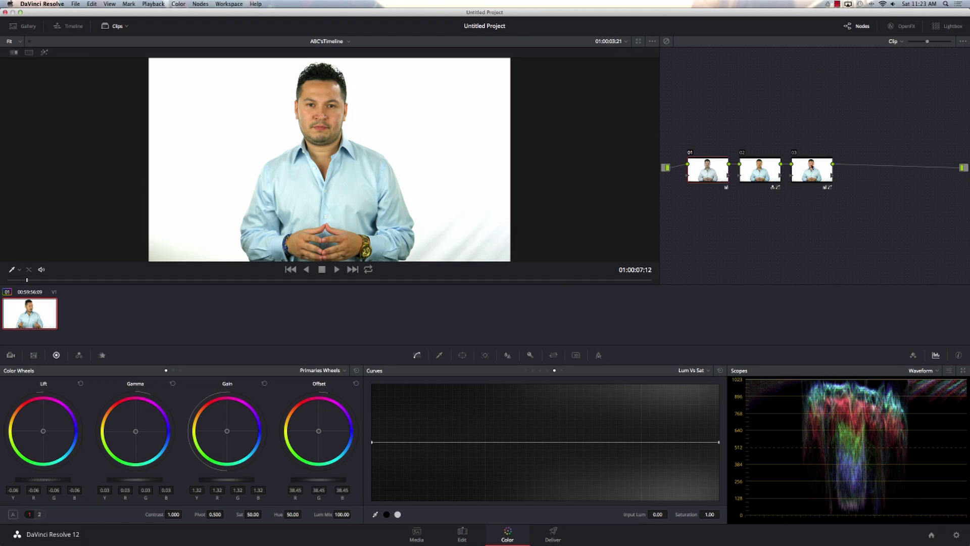
# - Add a serial node after node 03, then add a layer node beneath the new node
pyautogui.click(812, 170)
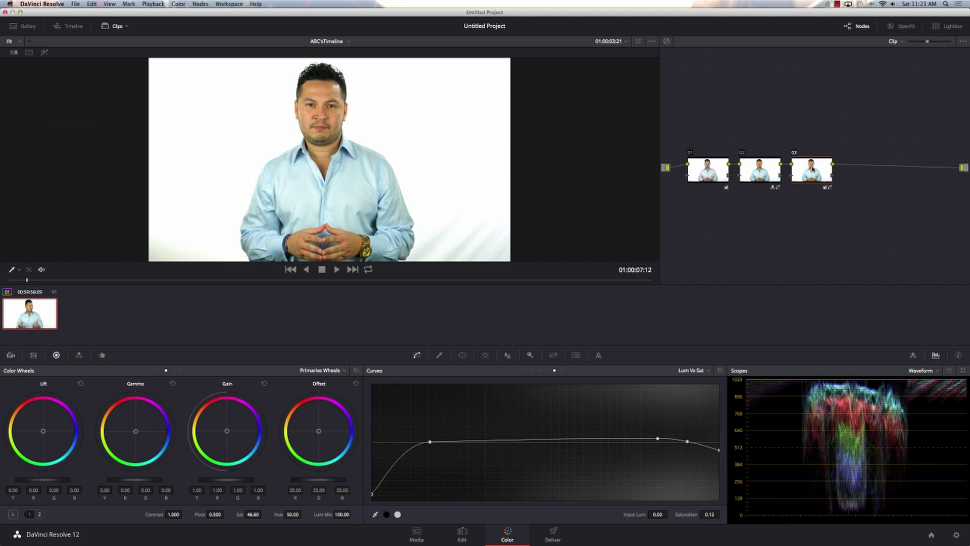
pyautogui.hotkey('alt', 's')
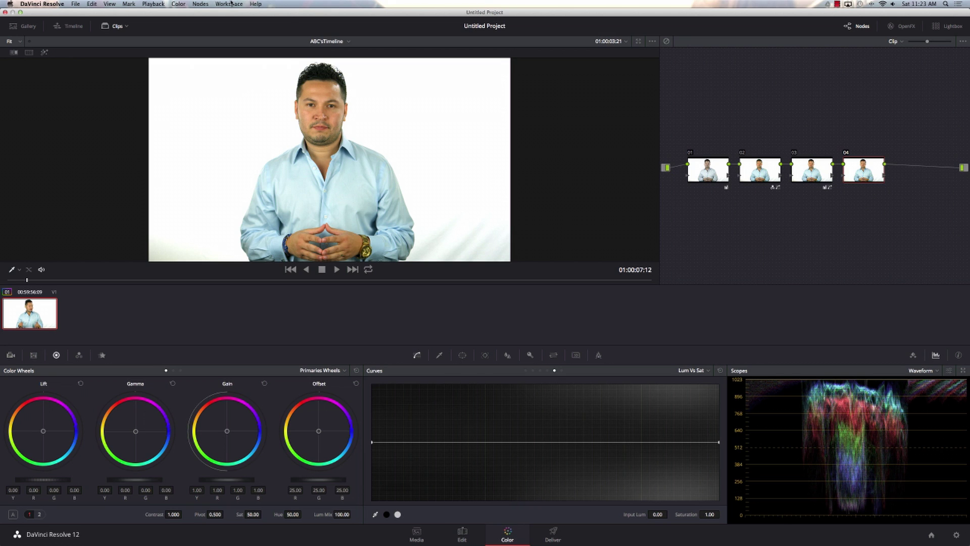
pyautogui.click(199, 3)
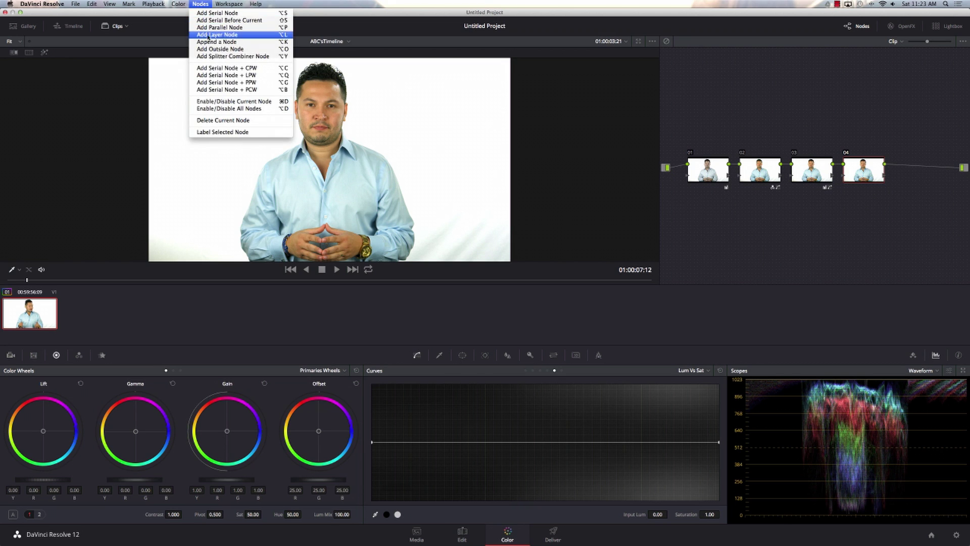
pyautogui.click(235, 34)
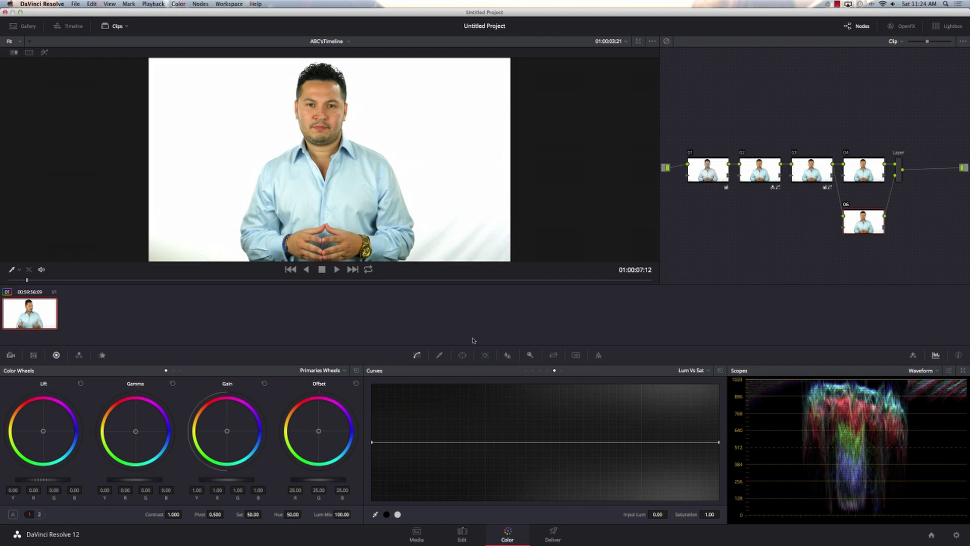
# - With node 06's HSL qualifier, sample the grey backdrop shadow beside the man's elbow and in the image's opposite lower corner
pyautogui.click(439, 355)
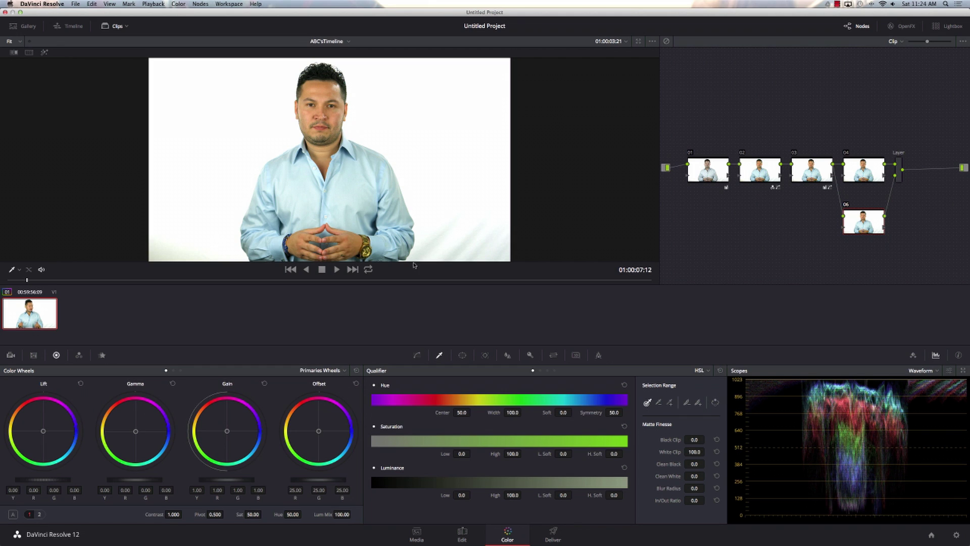
pyautogui.click(426, 254)
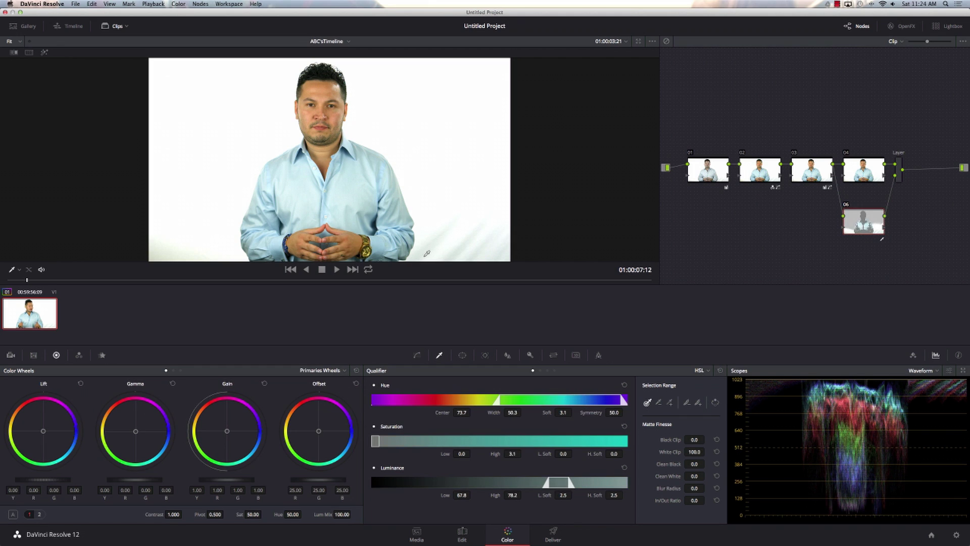
pyautogui.click(426, 254)
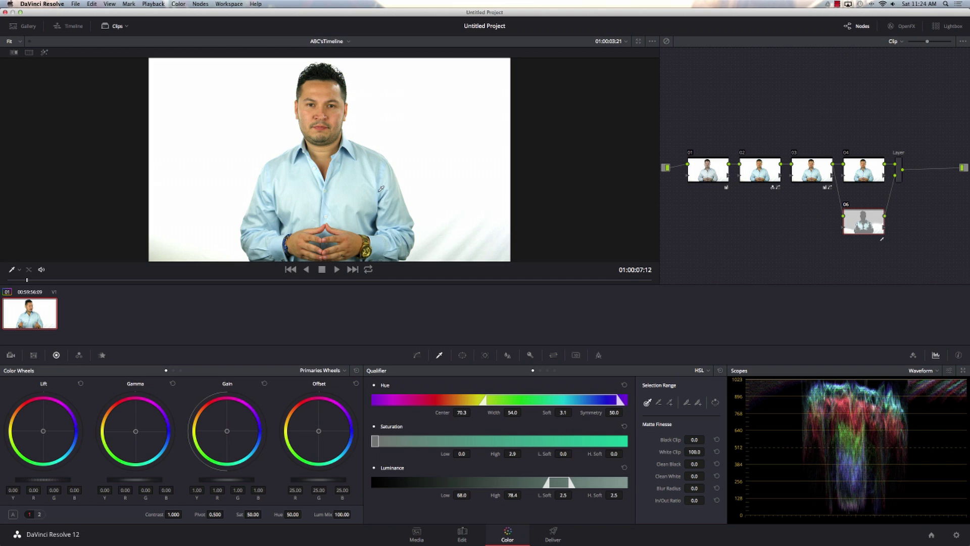
pyautogui.click(423, 254)
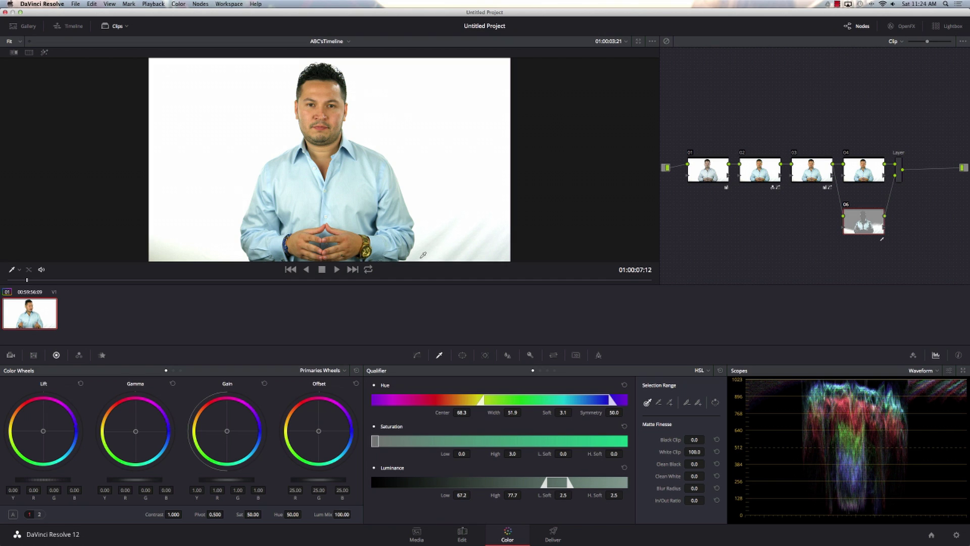
pyautogui.click(155, 255)
pyautogui.click(156, 255)
pyautogui.click(159, 256)
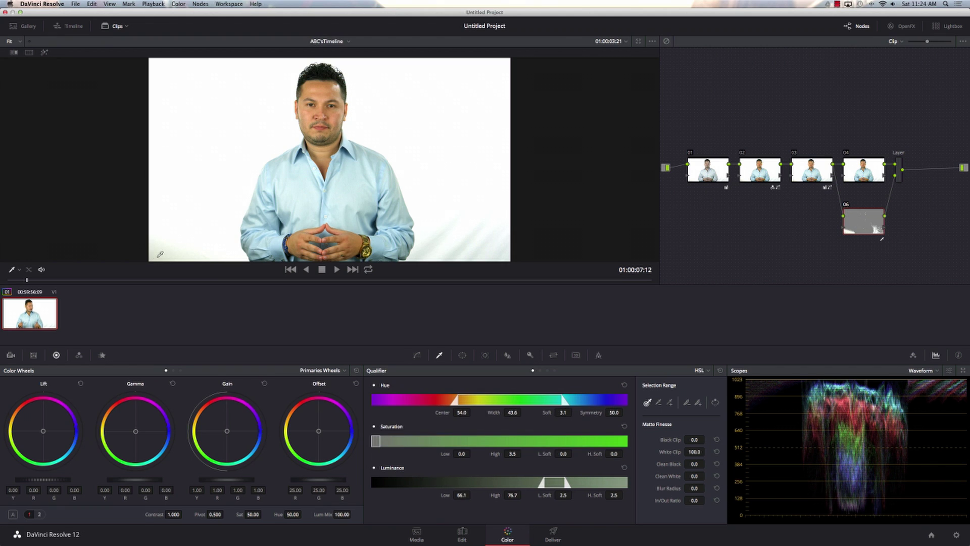
pyautogui.click(159, 256)
# - Try node 06's qualifier picker on the man's forehead, his hair and the plain white backdrop
pyautogui.click(331, 89)
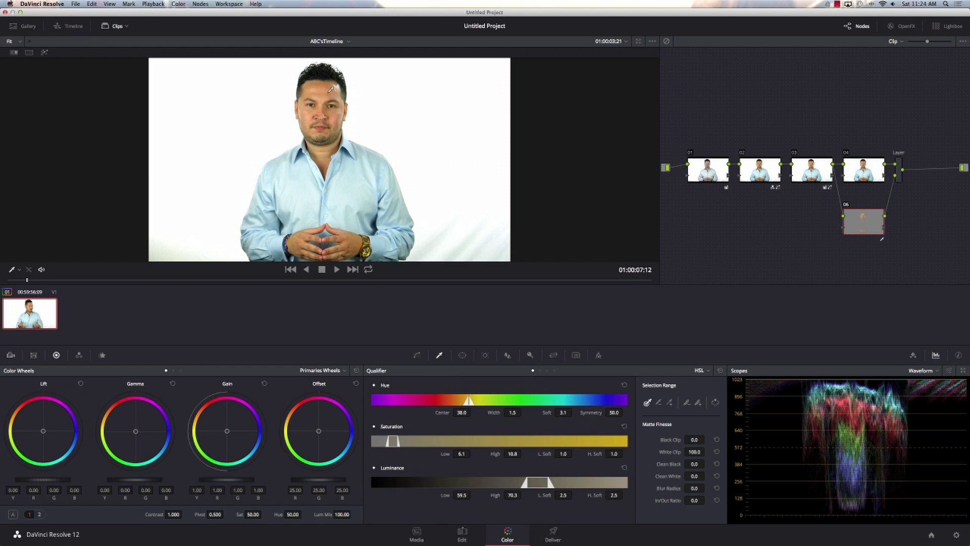
pyautogui.click(323, 68)
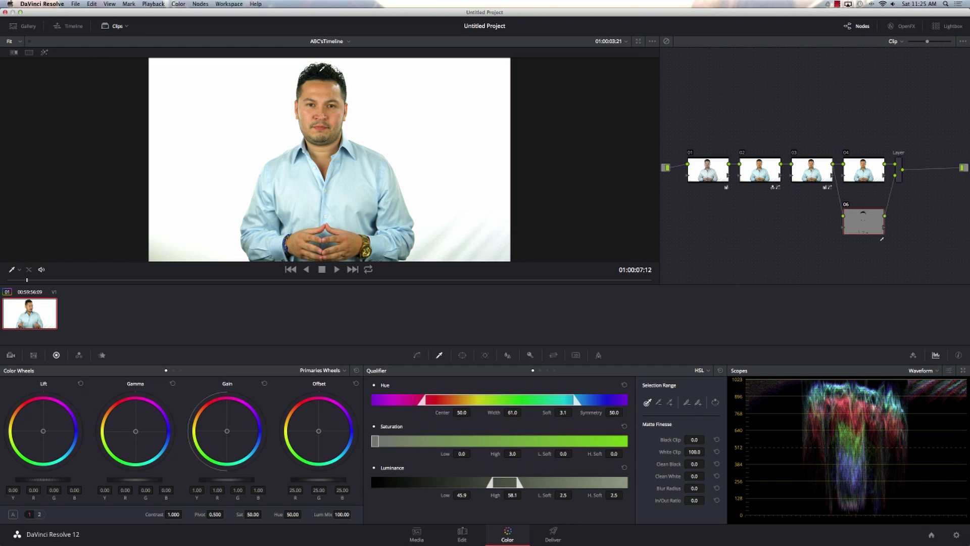
pyautogui.click(458, 98)
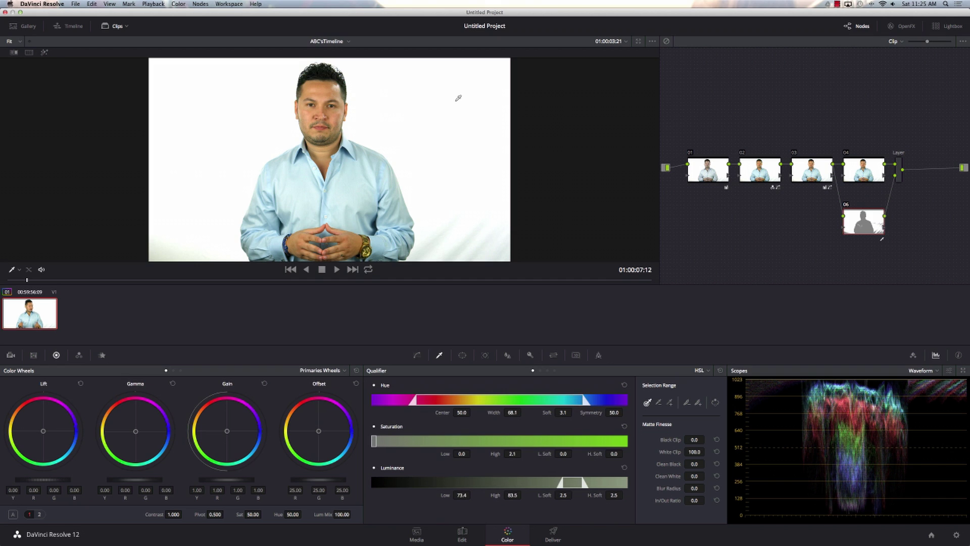
# - Resample the backdrop shadow in the image's lower-left corner for node 06's key and raise the node's gain to 1.50
pyautogui.click(166, 251)
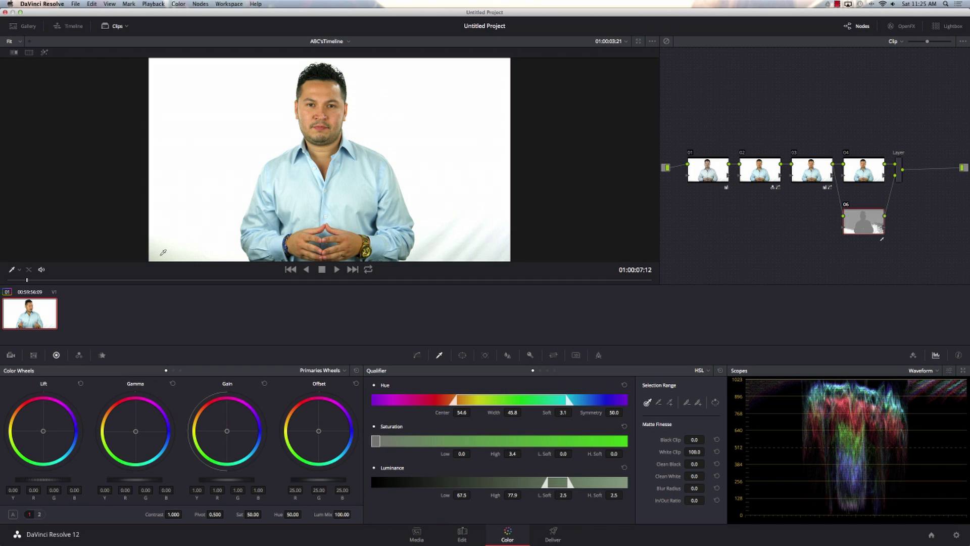
pyautogui.click(164, 252)
pyautogui.click(164, 252)
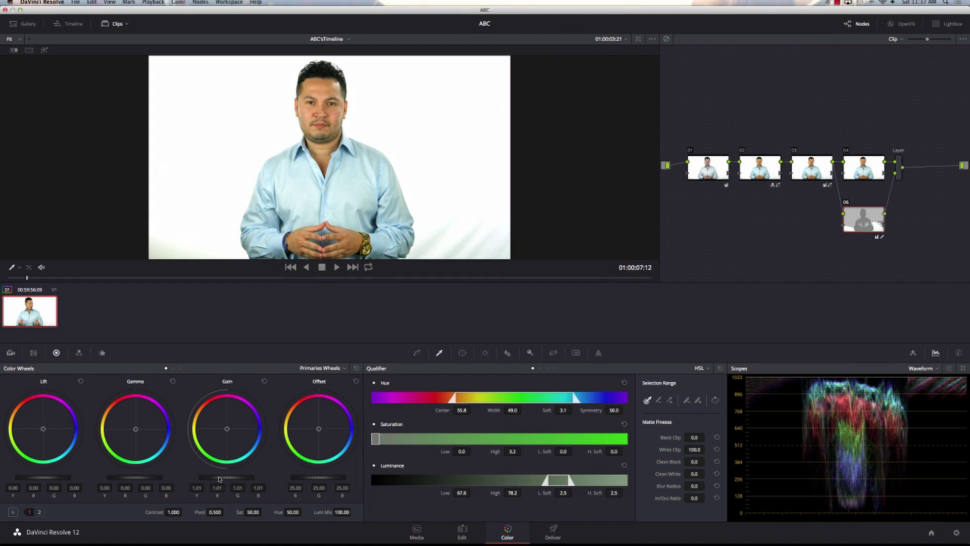
pyautogui.moveTo(229, 478); pyautogui.dragTo(250, 478)
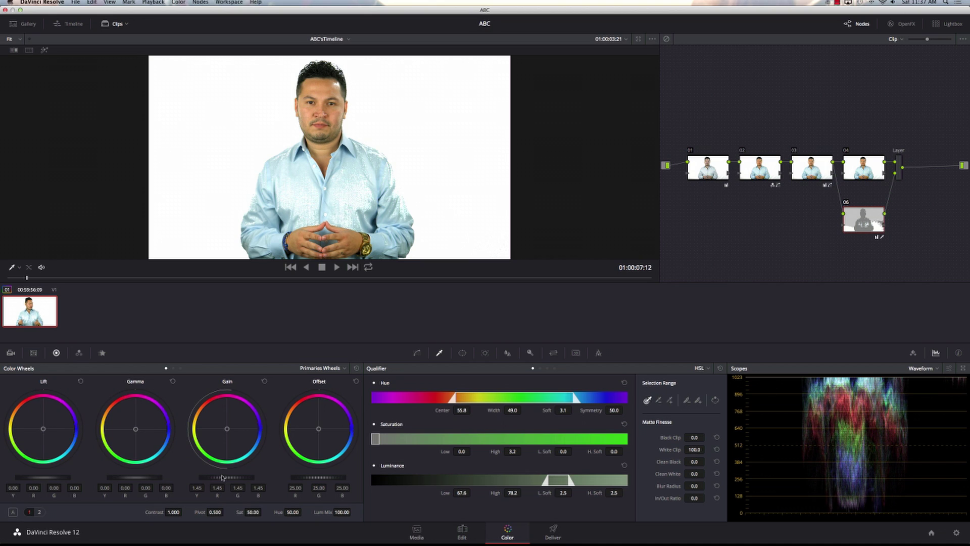
pyautogui.moveTo(229, 476); pyautogui.dragTo(233, 477)
# - Add a circular power window to node 06, place it over the man's shirt and invert it
pyautogui.hotkey('alt', 'w')
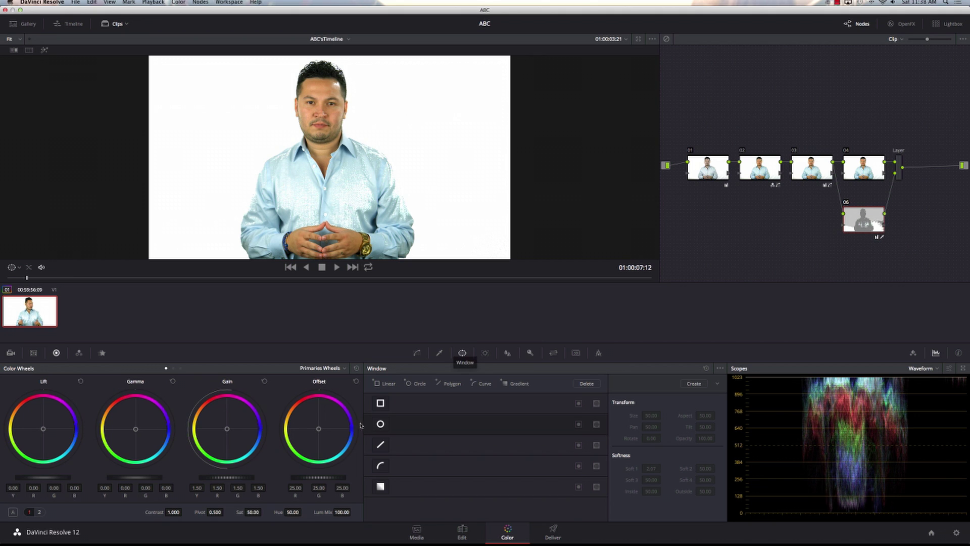
pyautogui.click(381, 424)
pyautogui.moveTo(330, 160); pyautogui.dragTo(324, 206)
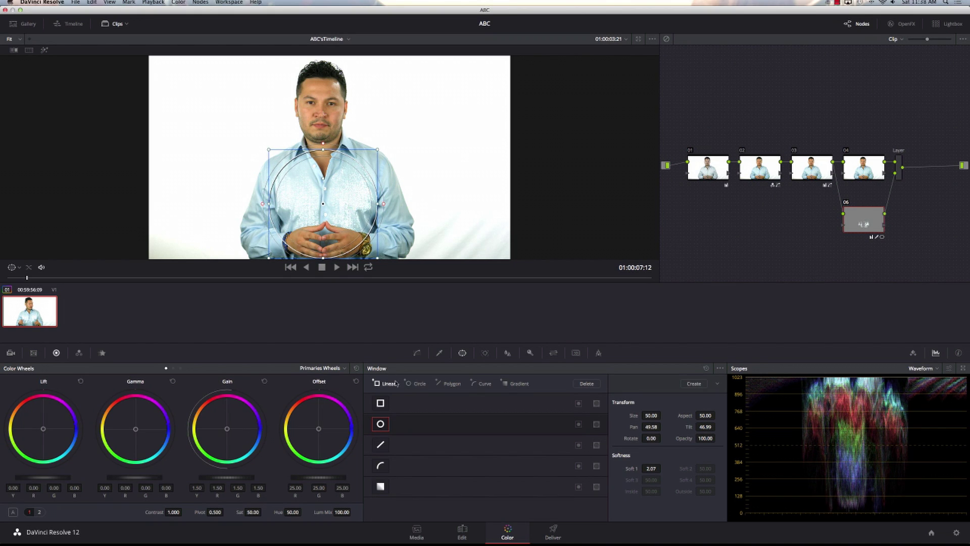
pyautogui.click(579, 425)
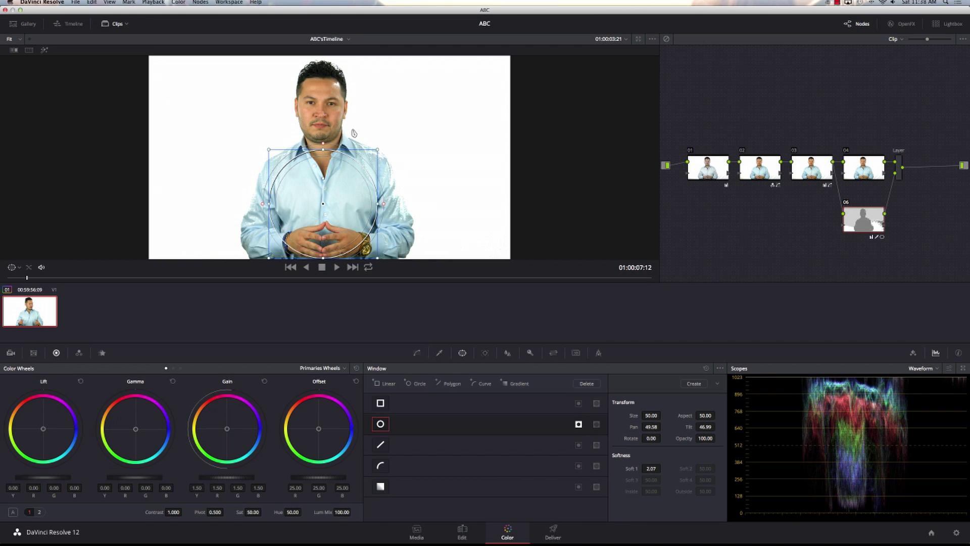
# - Enlarge and stretch the circular window around the man's head and torso to size 55.75 and aspect 41.09
pyautogui.moveTo(322, 205); pyautogui.dragTo(249, 191)
pyautogui.moveTo(323, 247); pyautogui.dragTo(321, 273)
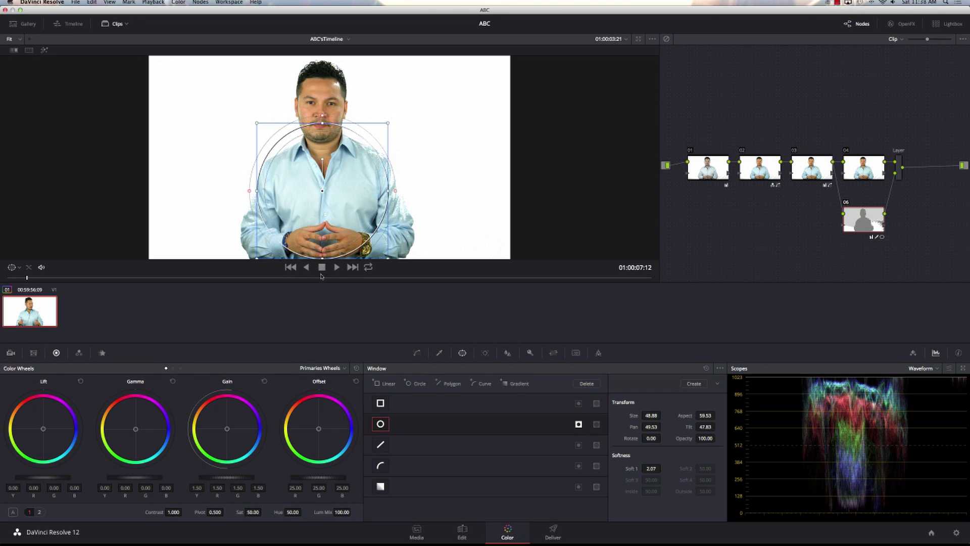
pyautogui.moveTo(258, 193); pyautogui.dragTo(245, 193)
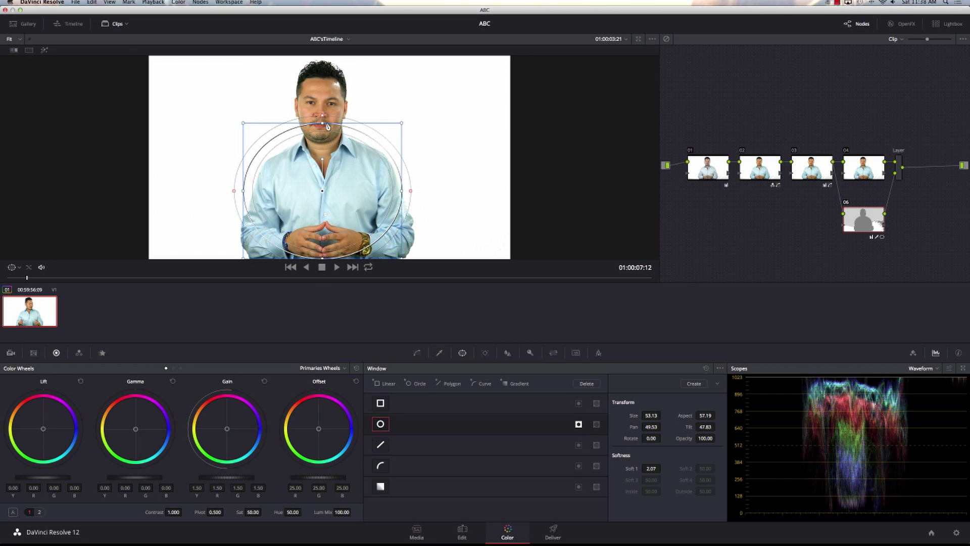
pyautogui.moveTo(323, 192); pyautogui.dragTo(320, 237)
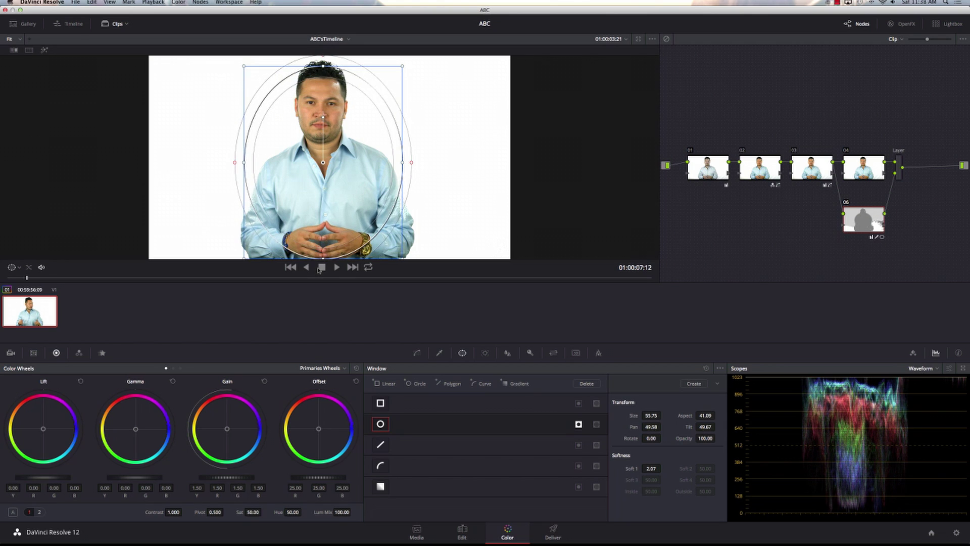
# - Refit the circular window to the torso with size 55.94, aspect 55.55, pan 49.81, tilt 46.23 and softness 0.93
pyautogui.scroll(-3, 334, 191)
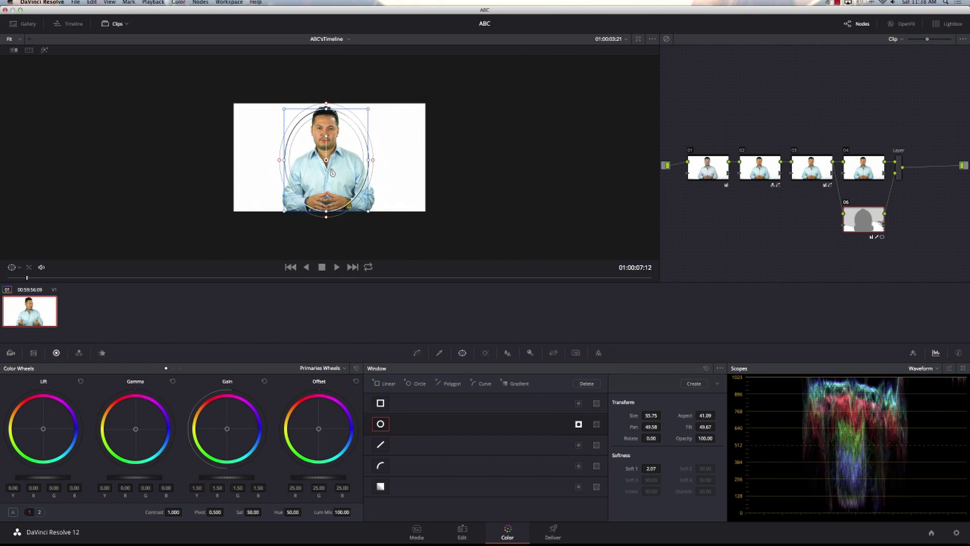
pyautogui.moveTo(327, 161); pyautogui.dragTo(377, 189)
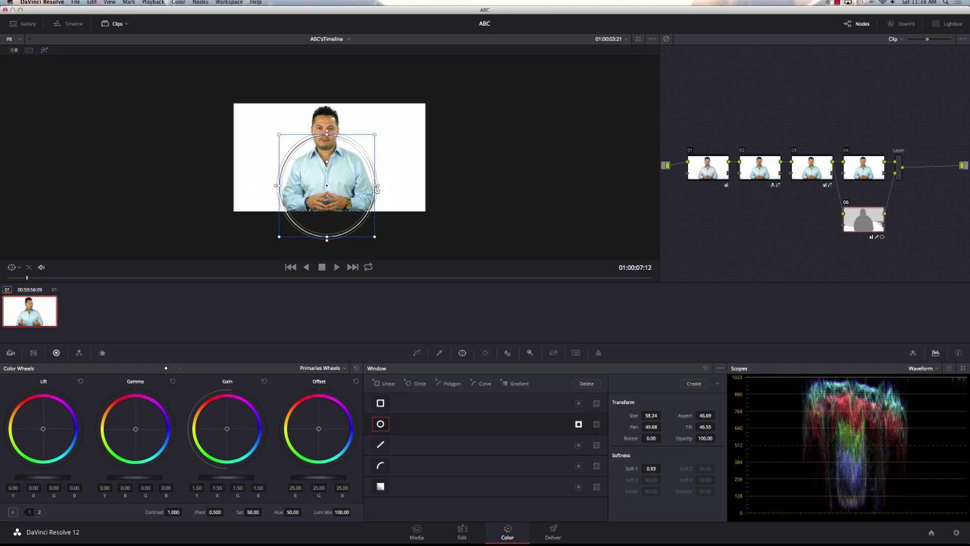
pyautogui.moveTo(328, 136); pyautogui.dragTo(329, 146)
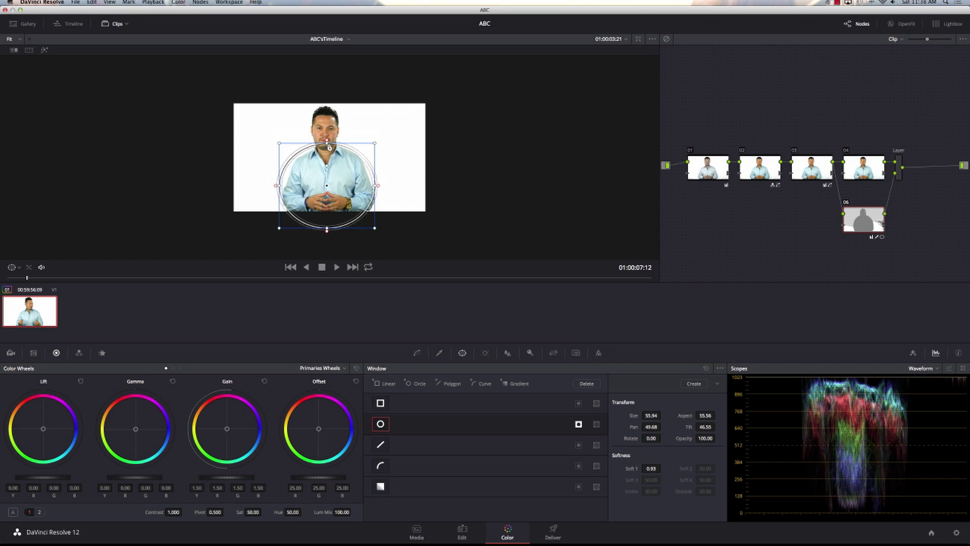
pyautogui.moveTo(331, 231); pyautogui.dragTo(329, 201)
pyautogui.press('super+z')
pyautogui.moveTo(329, 193); pyautogui.dragTo(329, 192)
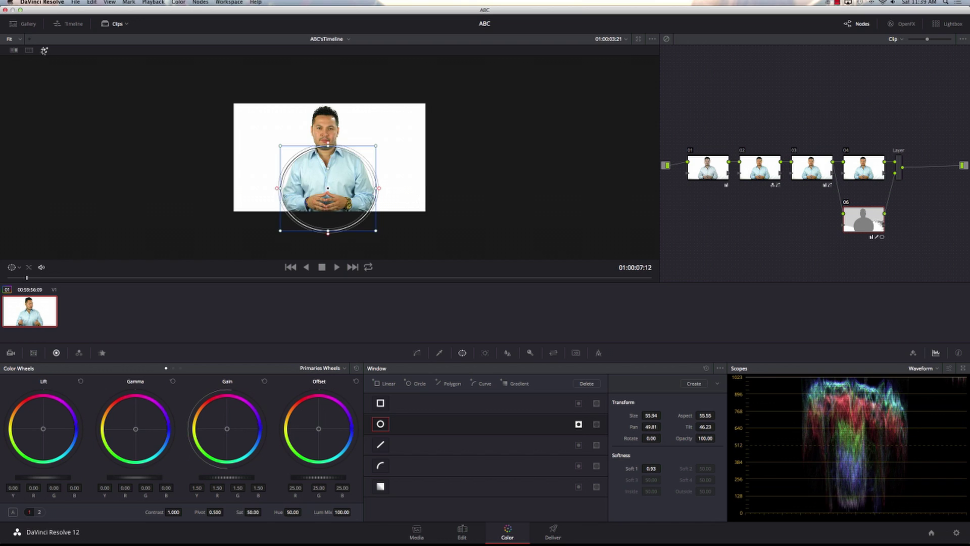
# - Examine node 06's matte in highlight view, then inspect the graded shirt and backdrop at different magnifications in split-screen view
pyautogui.click(45, 50)
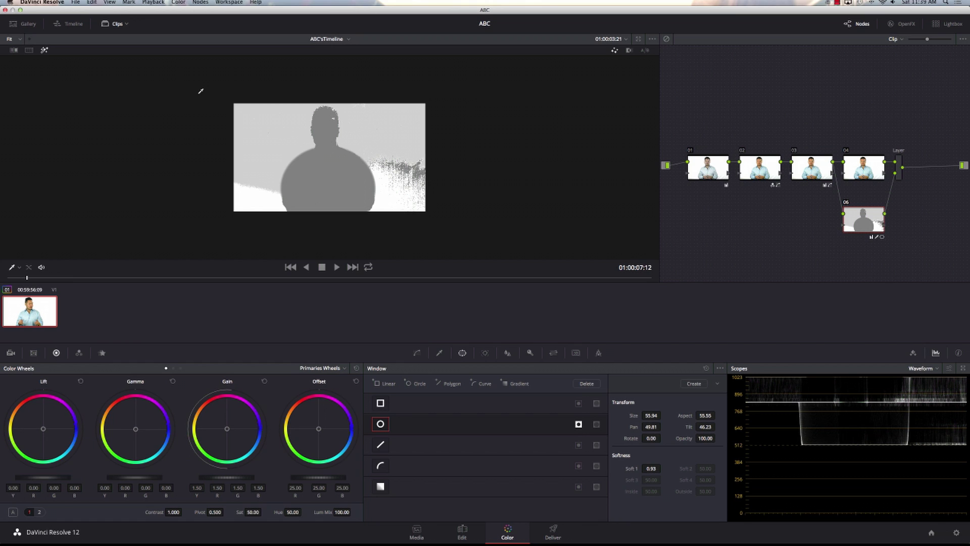
pyautogui.click(27, 51)
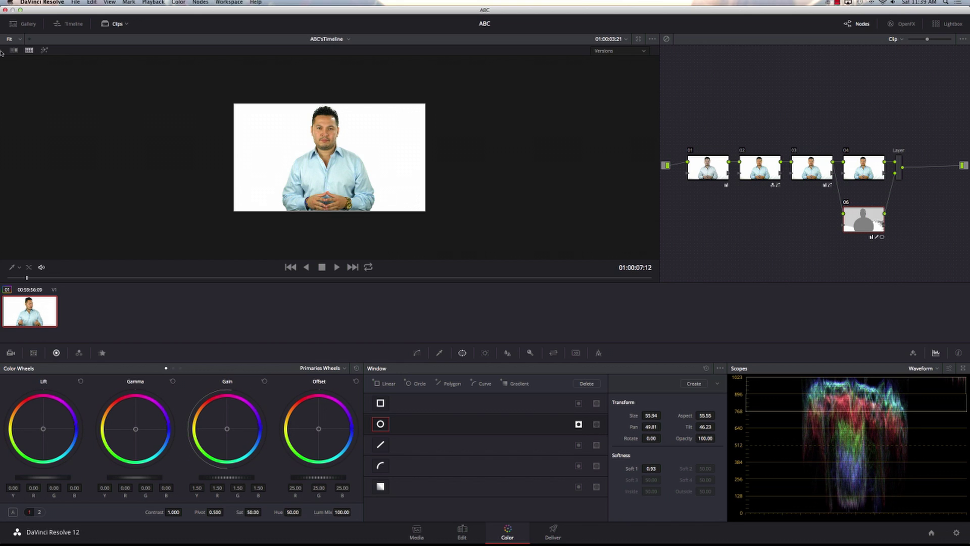
pyautogui.click(14, 51)
pyautogui.click(28, 50)
pyautogui.scroll(5, 321, 186)
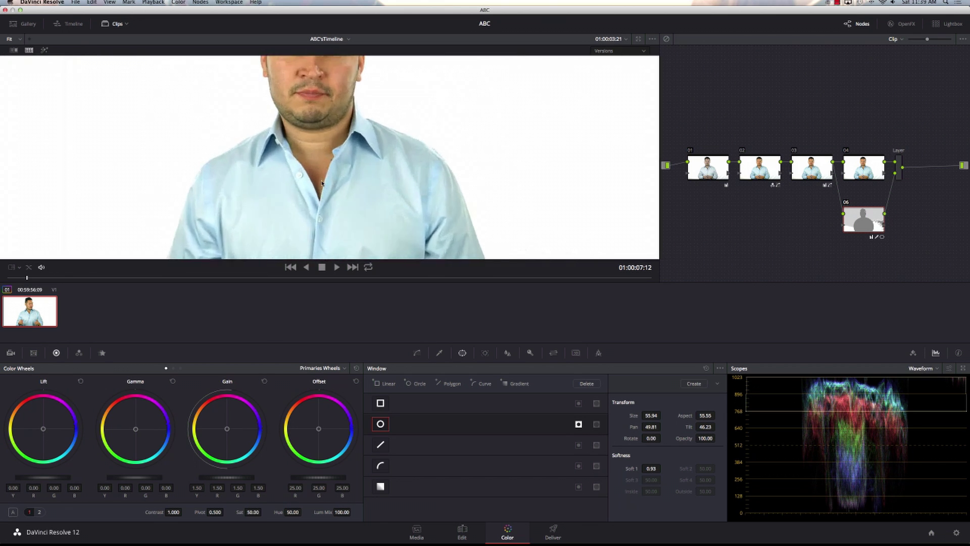
pyautogui.scroll(-3, 328, 190)
pyautogui.scroll(4, 330, 191)
pyautogui.scroll(-4, 330, 191)
pyautogui.scroll(2, 329, 191)
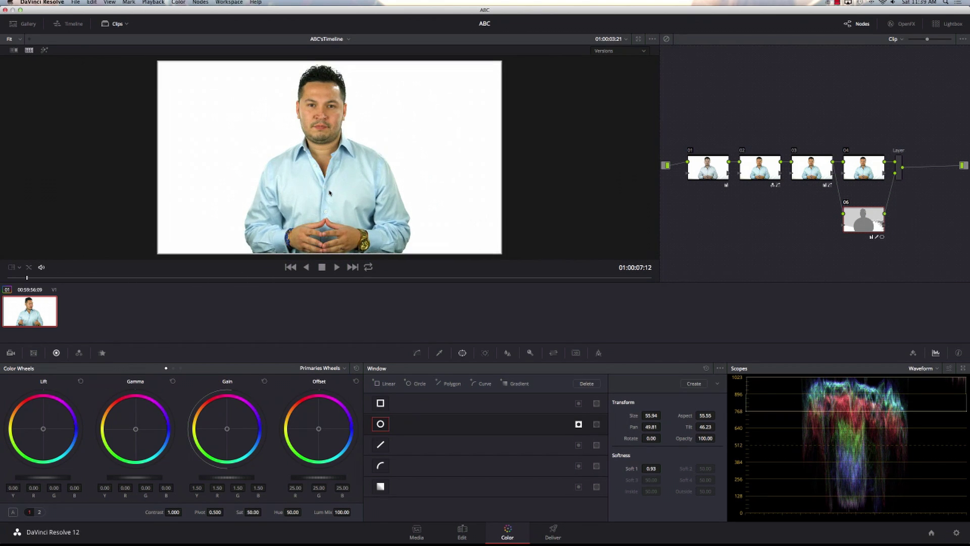
# - Recheck node 06's matte in highlight view against the split-screen and image wipe views
pyautogui.click(44, 51)
pyautogui.click(30, 51)
pyautogui.click(14, 51)
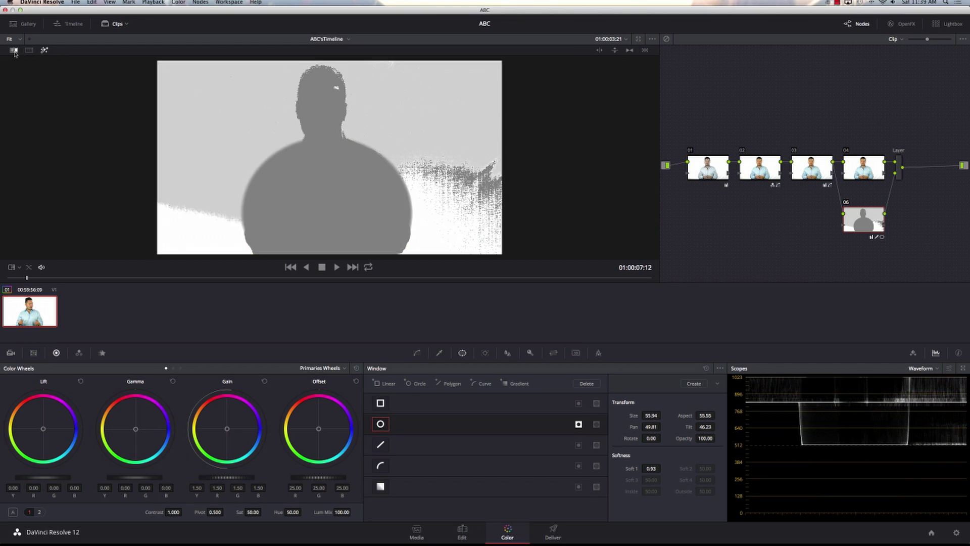
pyautogui.click(15, 53)
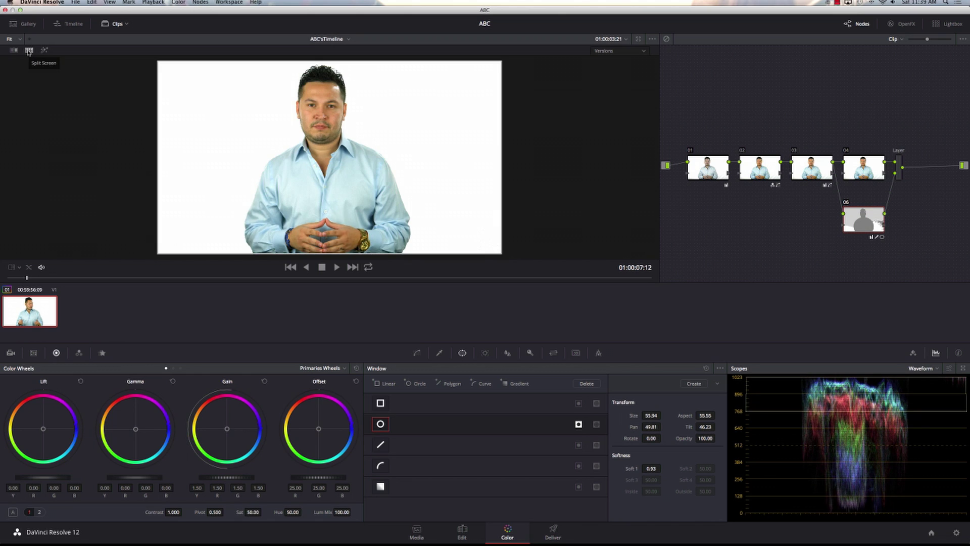
# - Check node 06's matte in highlight view, then display the circular window's outline over the graded image and widen it to aspect 57.17
pyautogui.click(13, 53)
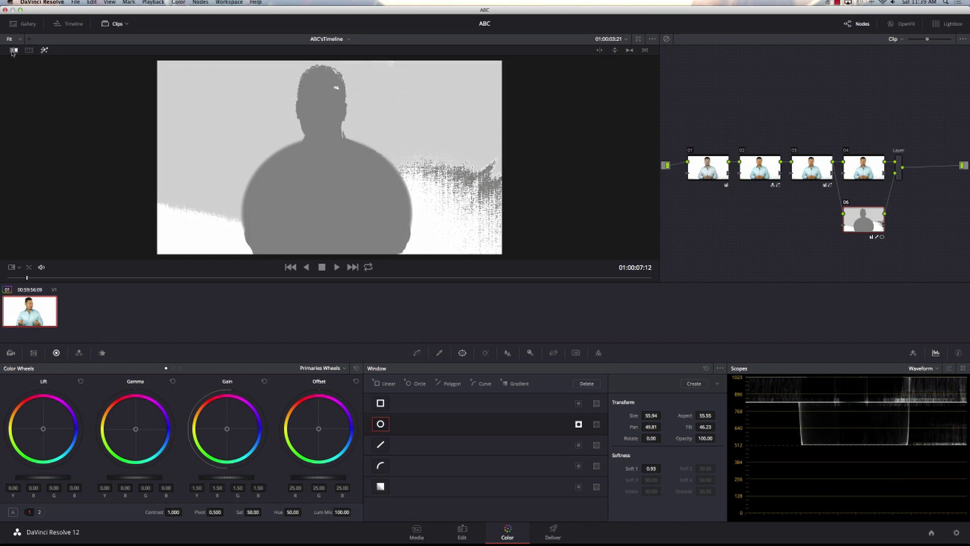
pyautogui.click(7, 269)
pyautogui.click(26, 298)
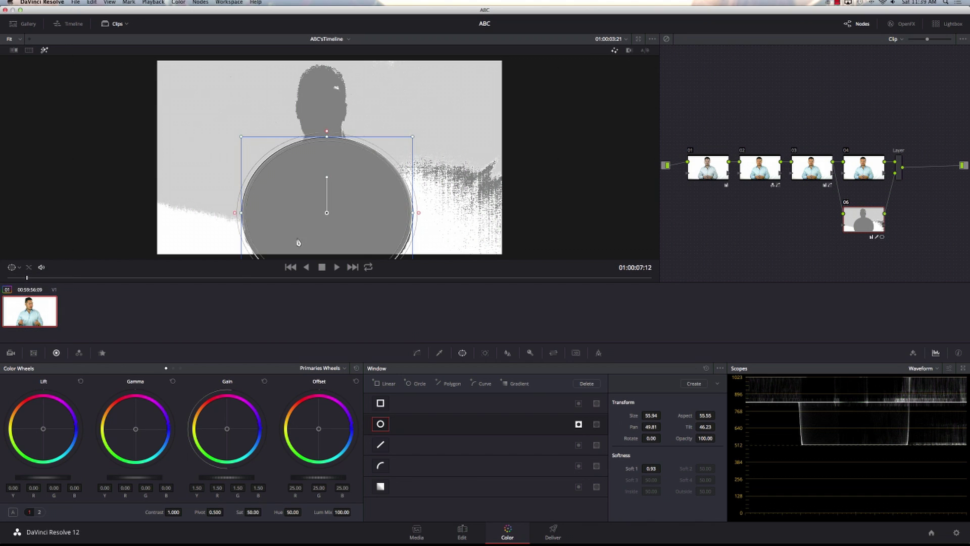
pyautogui.click(45, 51)
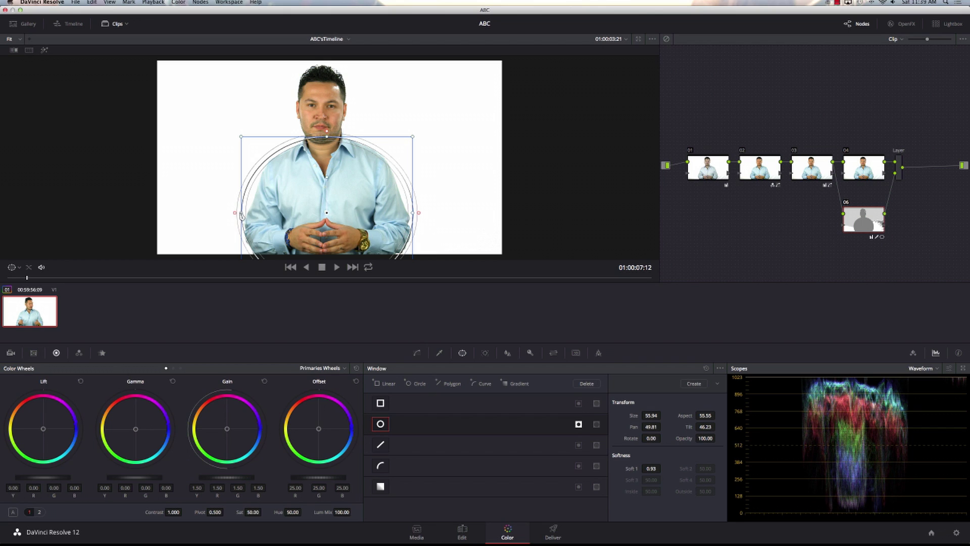
pyautogui.moveTo(241, 216); pyautogui.dragTo(239, 215)
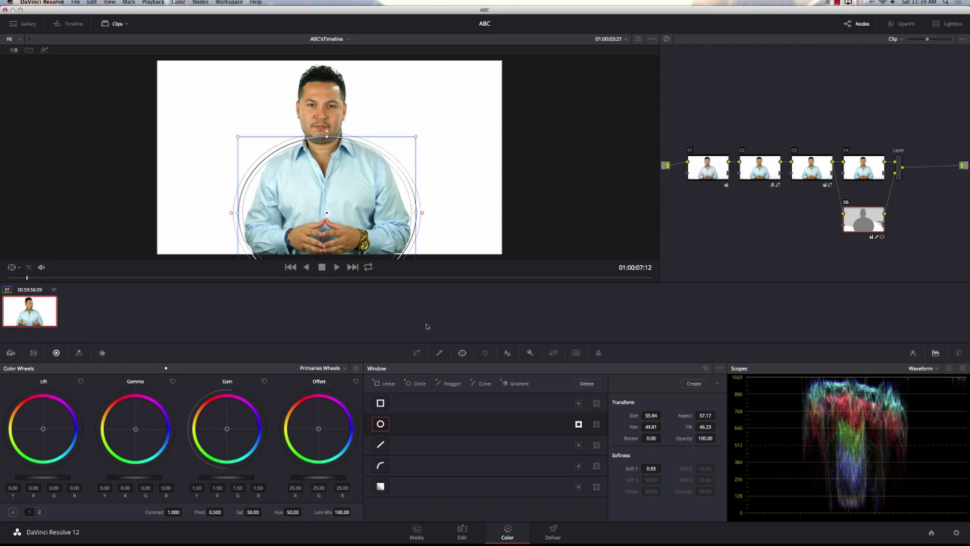
# - Track node 06's circular window forward along the man's torso, stopping the tracking at about 01:00:54
pyautogui.click(485, 353)
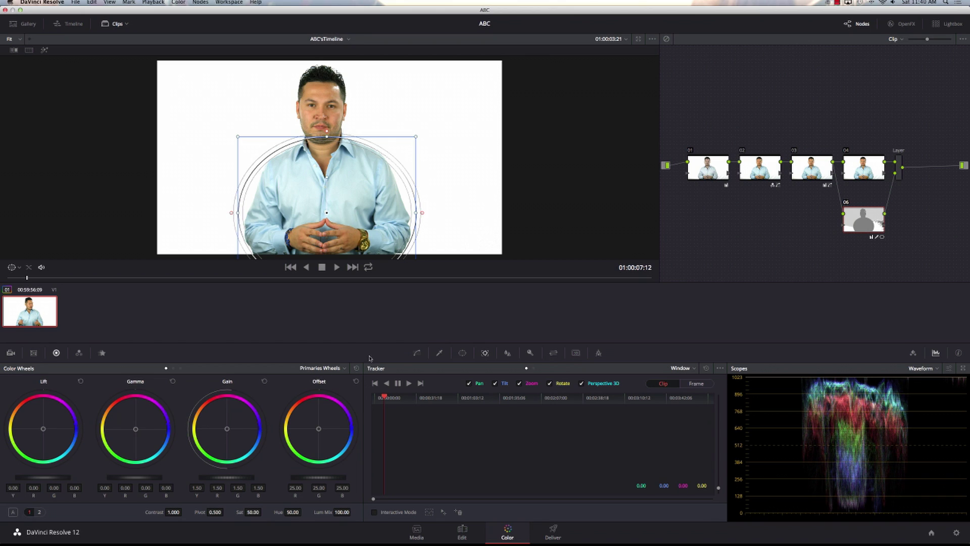
pyautogui.click(409, 384)
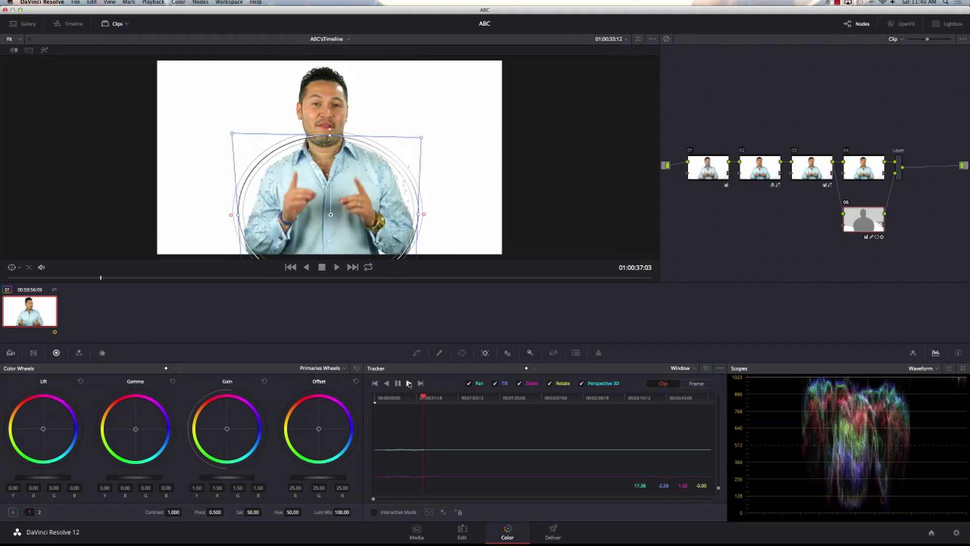
pyautogui.click(398, 384)
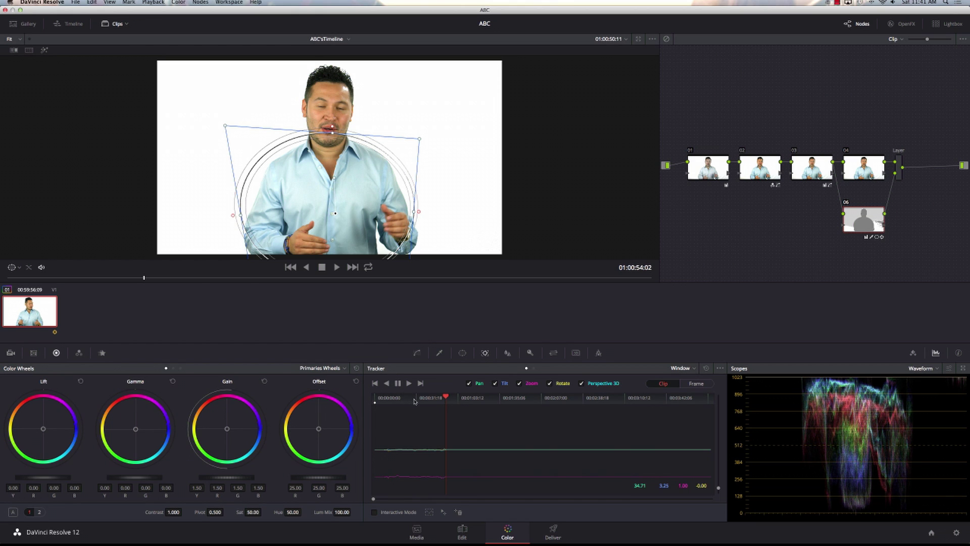
# - Scrub back through the tracked section to 01:00:13:20 to check the window's fit, and view the graded clip on the Edit page
pyautogui.hotkey('alt', 't')
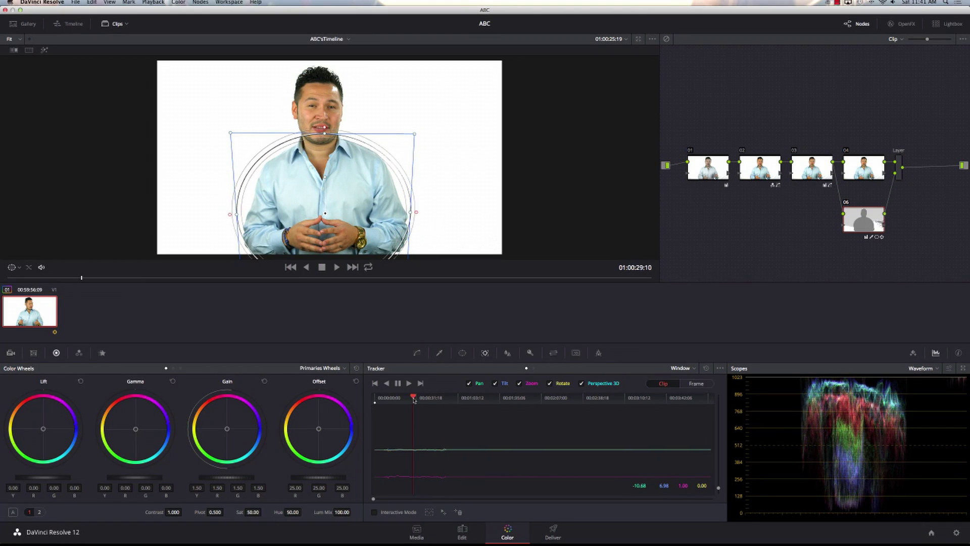
pyautogui.moveTo(411, 399); pyautogui.dragTo(393, 400)
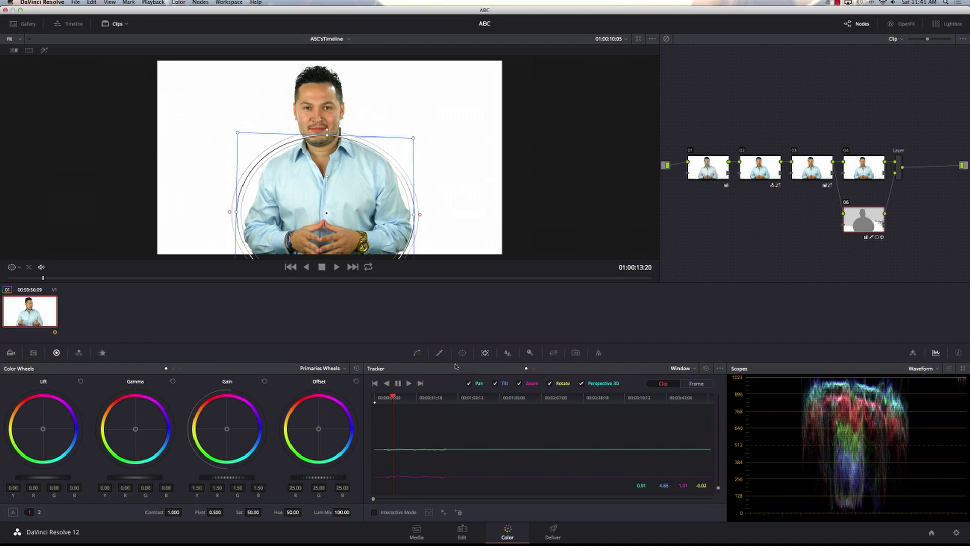
pyautogui.click(462, 531)
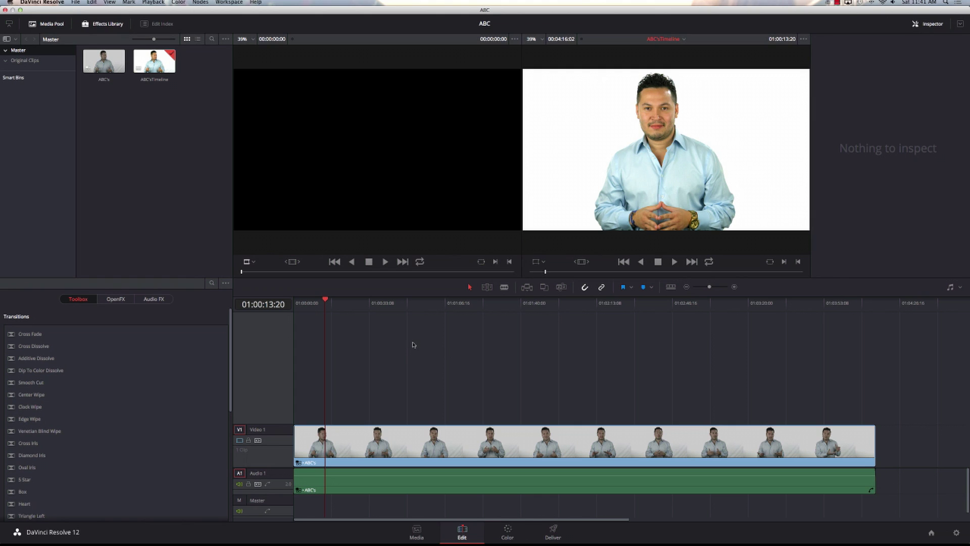